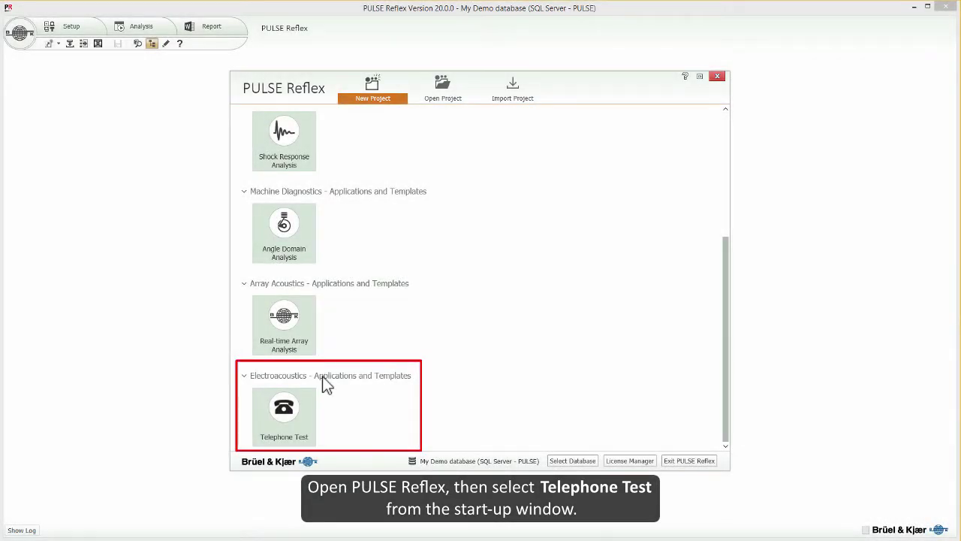
- Create a new Telephone Test project from the start-up window tile
left_click(299, 424)
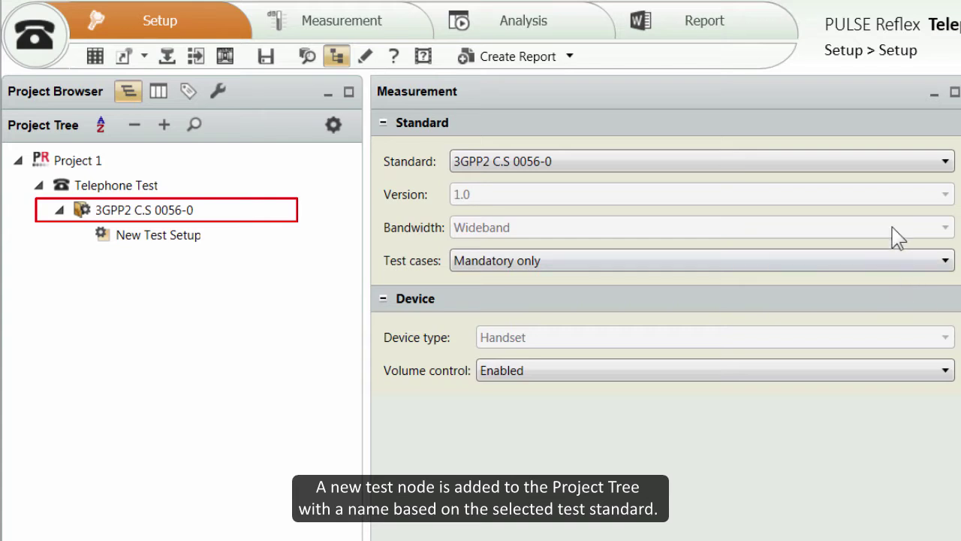
left_click(887, 161)
left_click(887, 161)
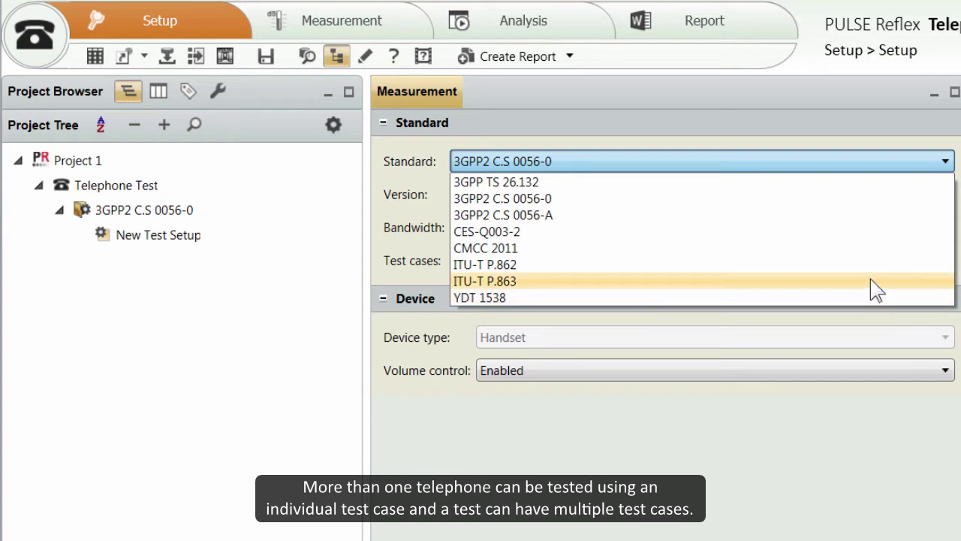
left_click(869, 202)
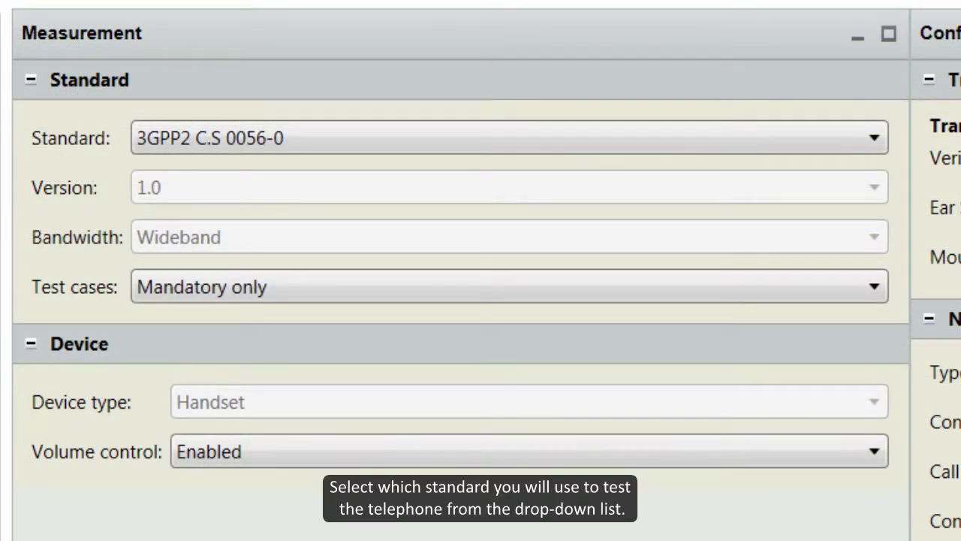
left_click(785, 137)
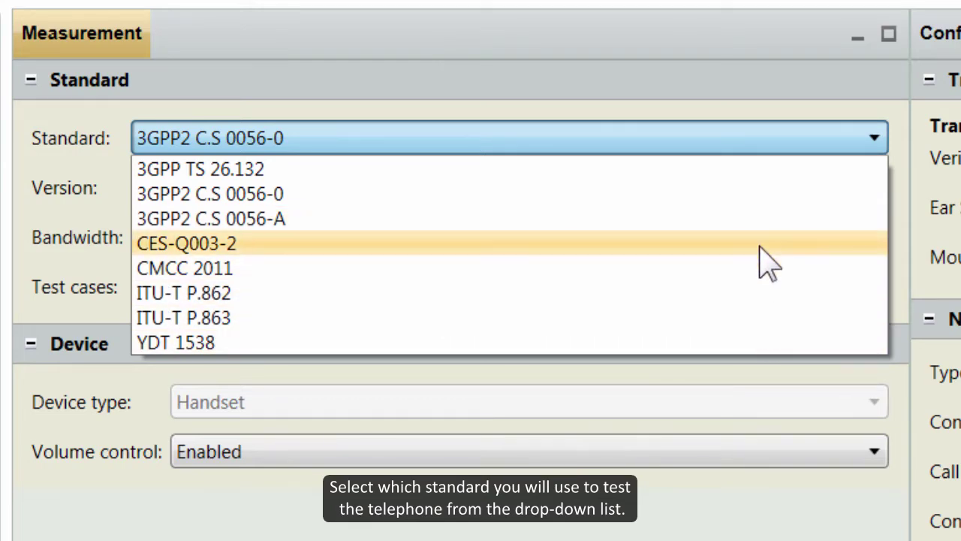
left_click(760, 197)
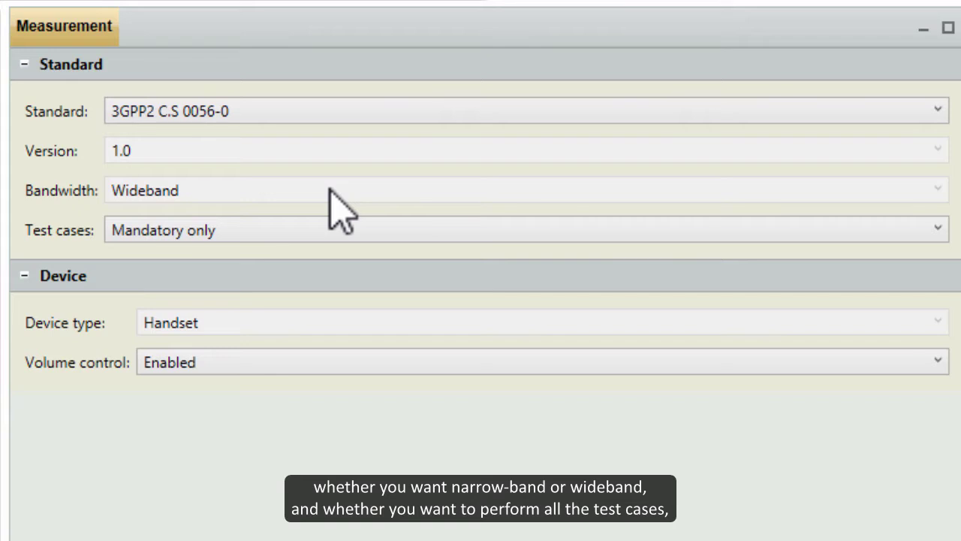
left_click(329, 225)
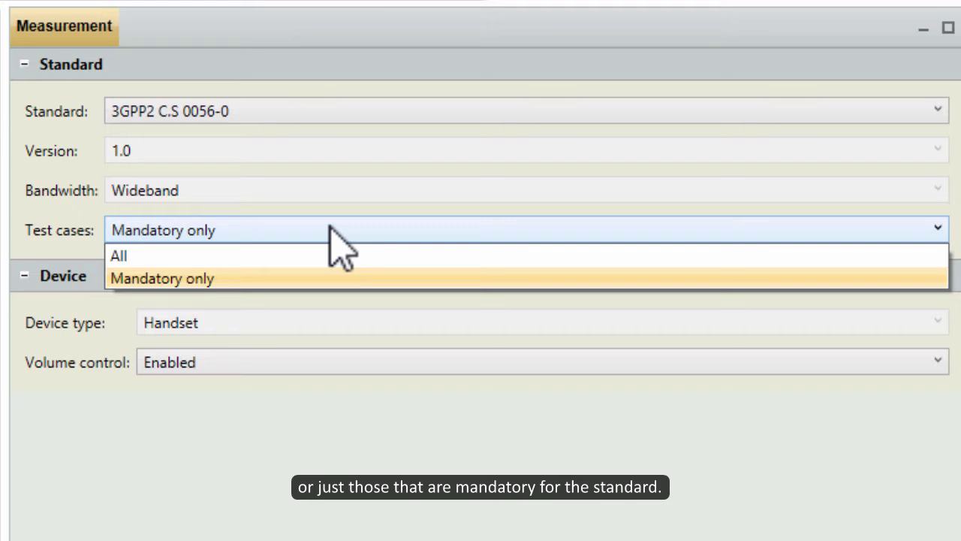
left_click(328, 225)
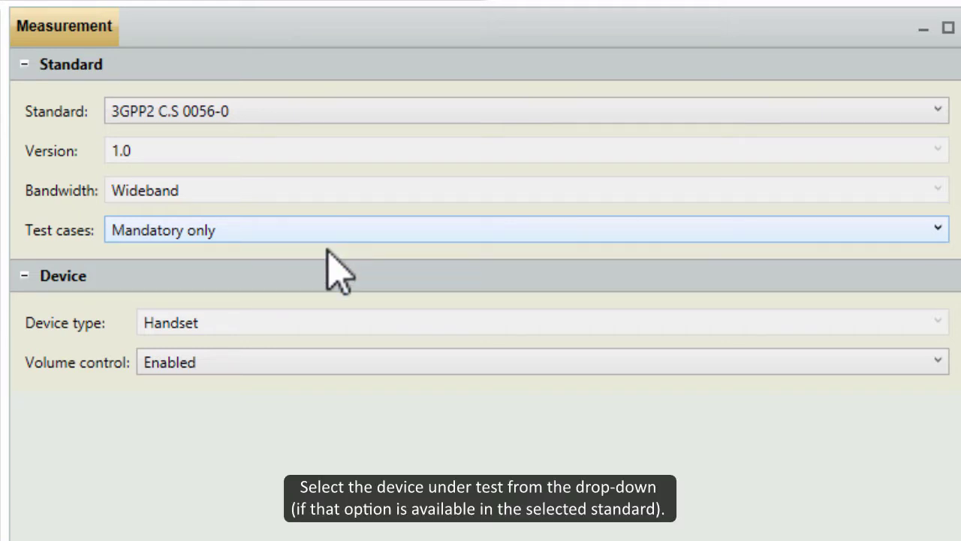
left_click(321, 367)
left_click(312, 366)
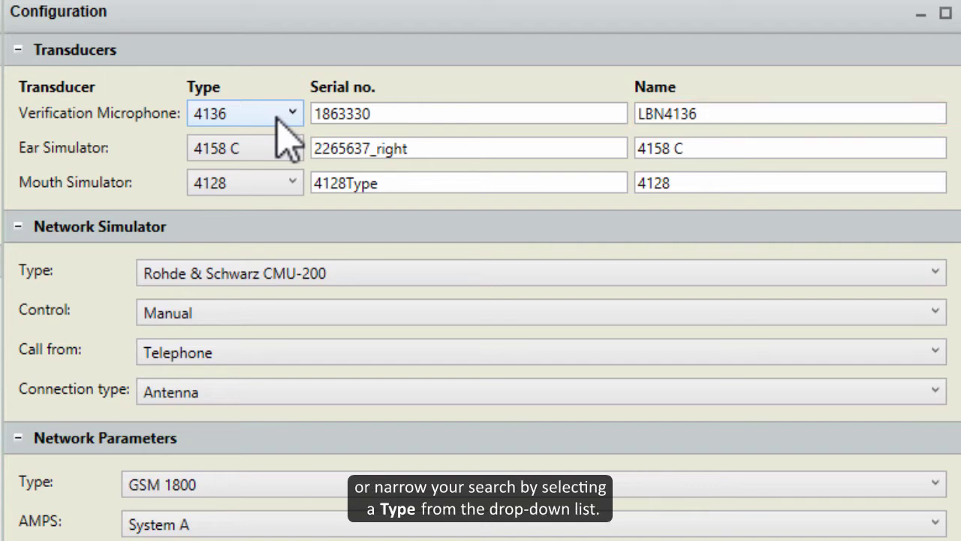
- Set the verification microphone to type 4136 with serial number 1863330
left_click(277, 118)
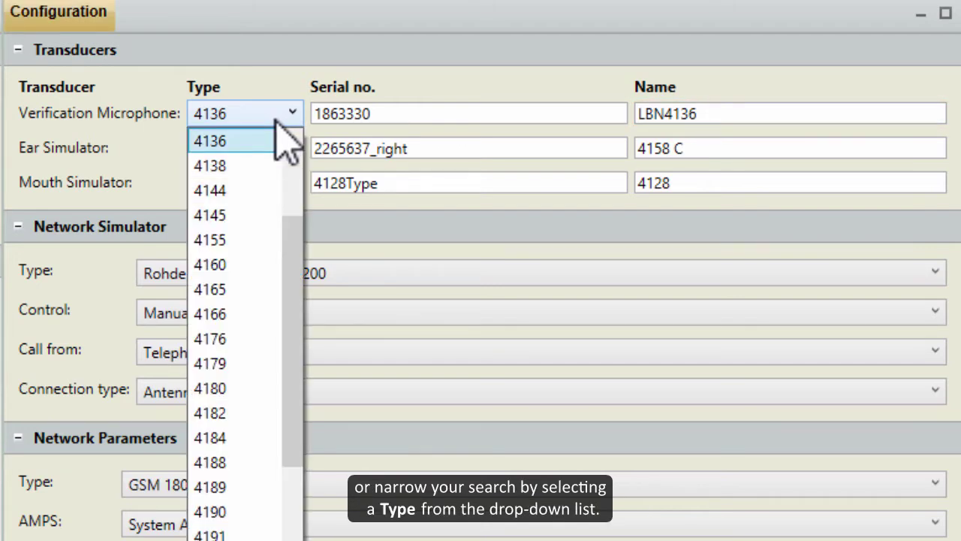
left_click(282, 140)
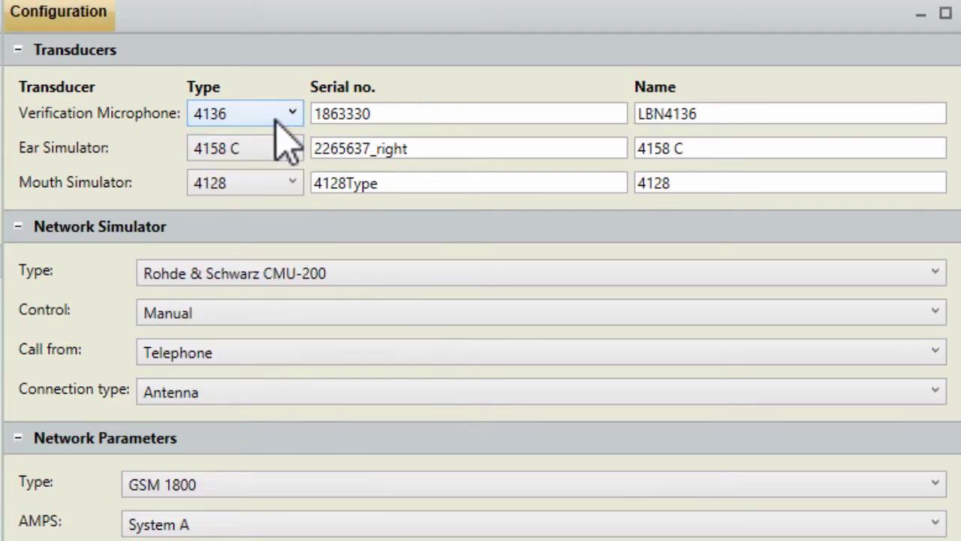
double_click(334, 114)
key("BackSpace")
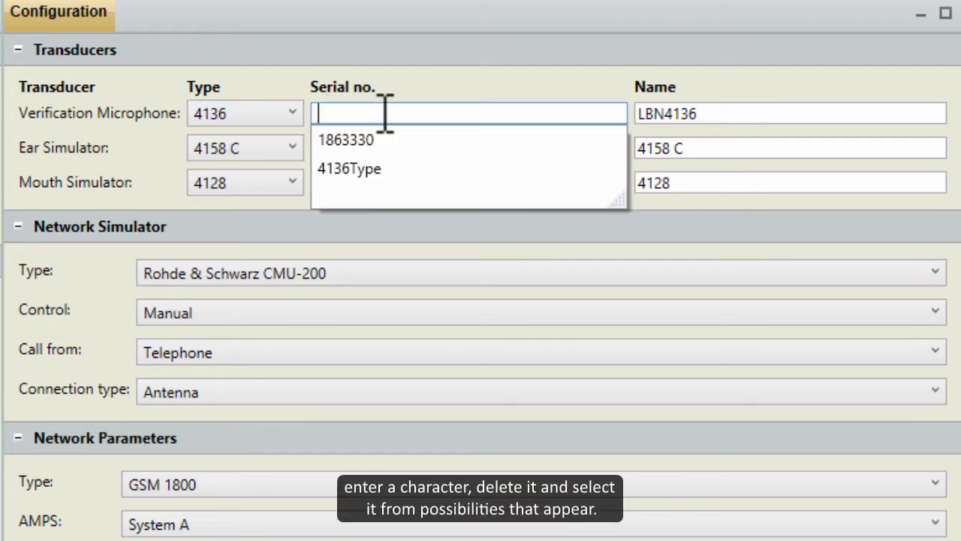
left_click(346, 140)
- Set the ear simulator to type 4158 C with serial number 2265637_right
left_click(292, 148)
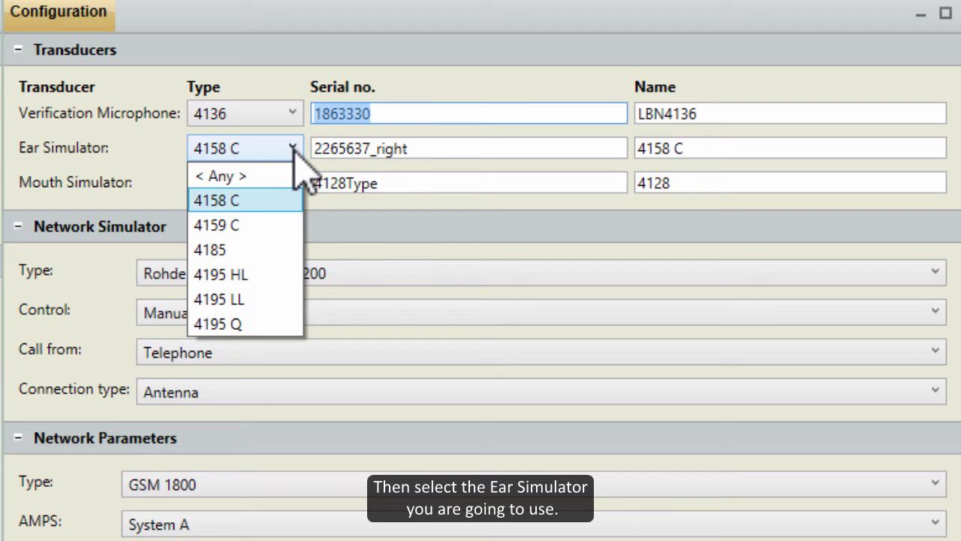
mouse_move(248, 218)
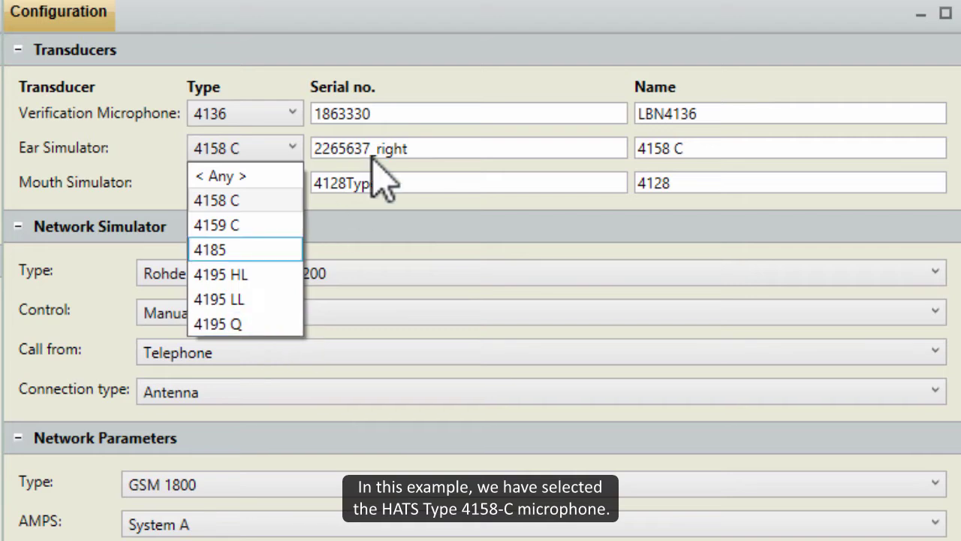
left_click(420, 148)
left_click(406, 148)
double_click(406, 148)
key("BackSpace")
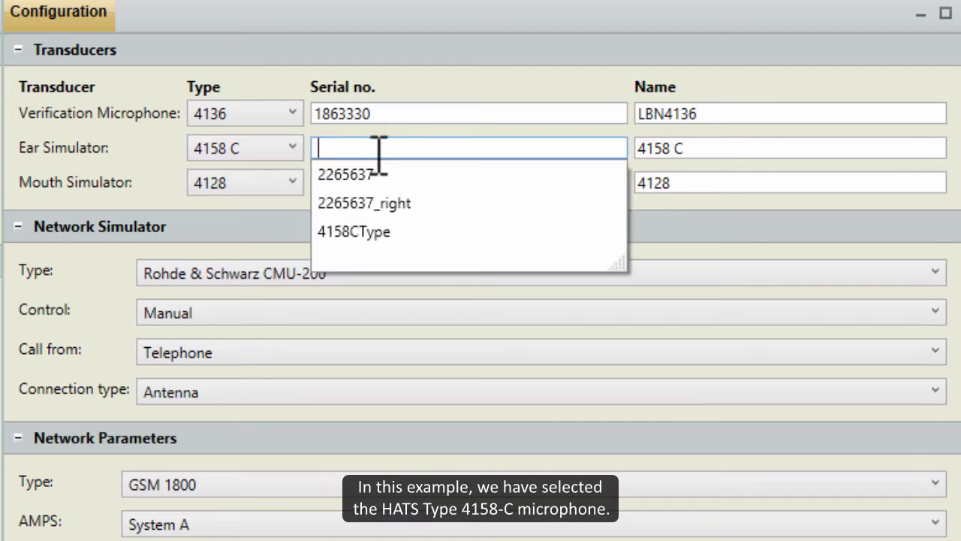
left_click(368, 203)
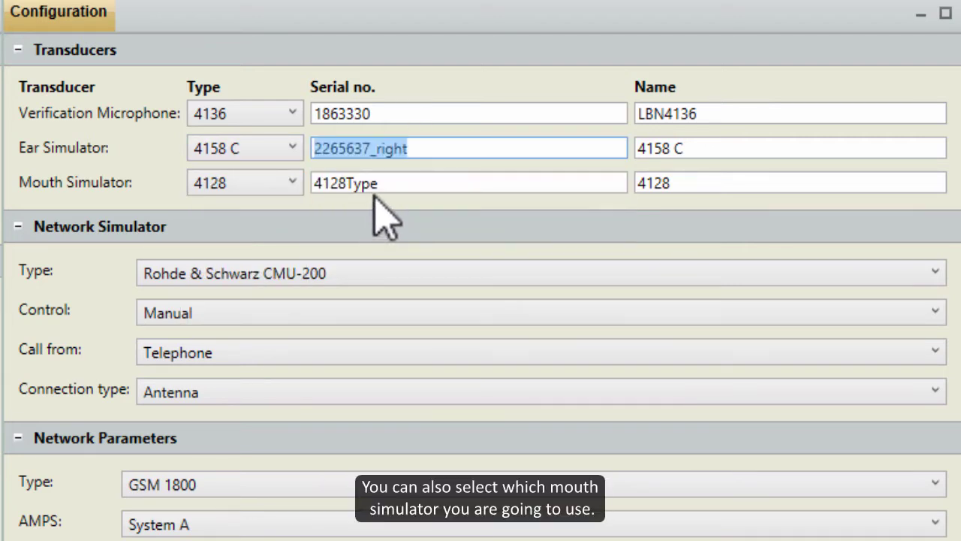
- Set the mouth simulator to type 4128 with serial number 4128Type
left_click(291, 182)
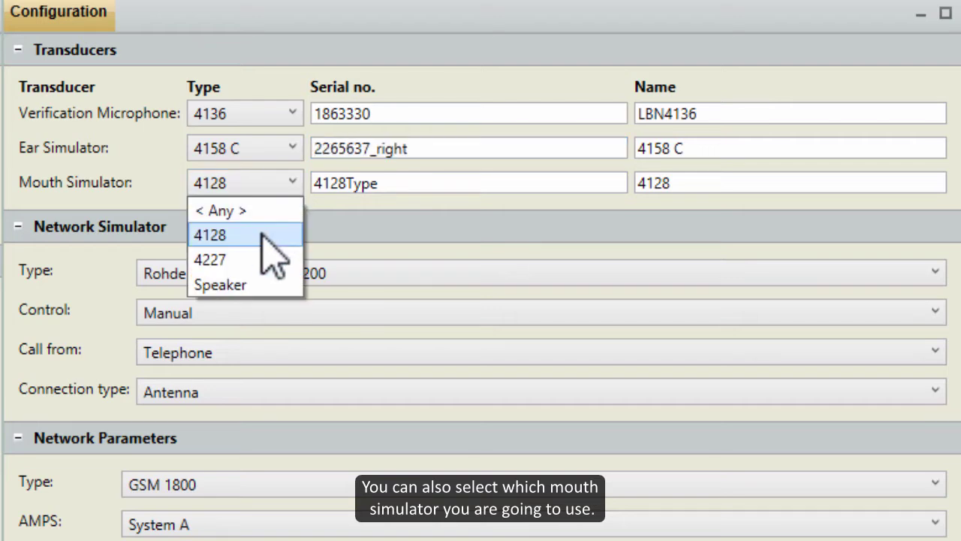
mouse_move(263, 236)
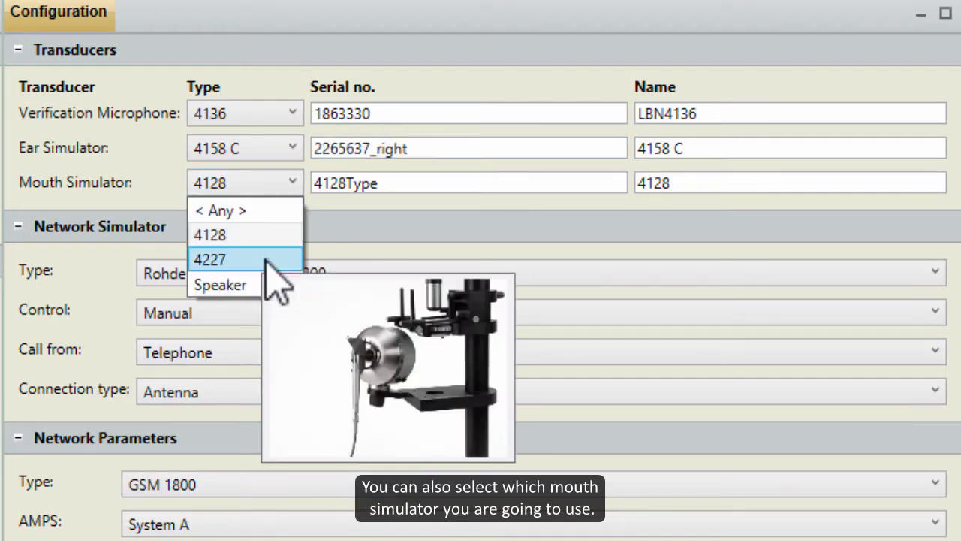
left_click(383, 193)
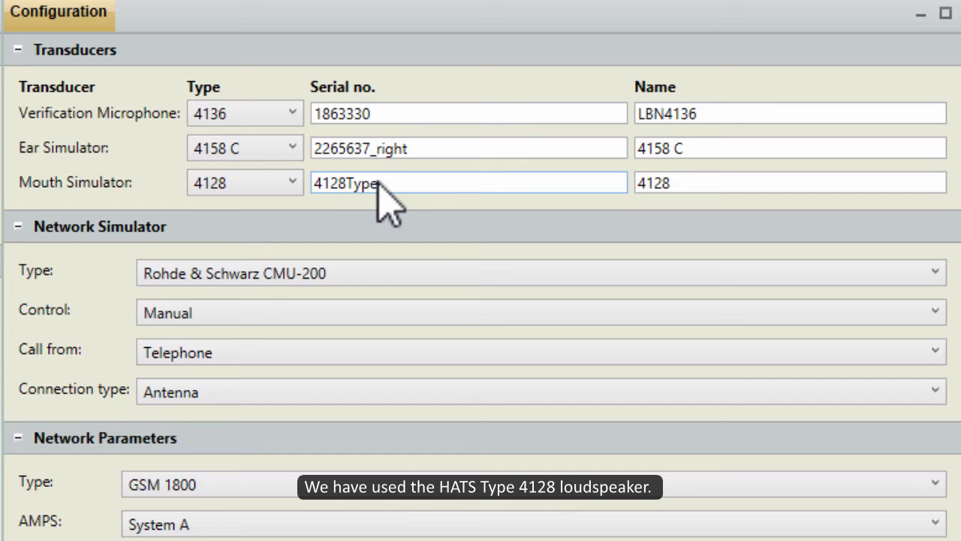
double_click(376, 186)
key("BackSpace")
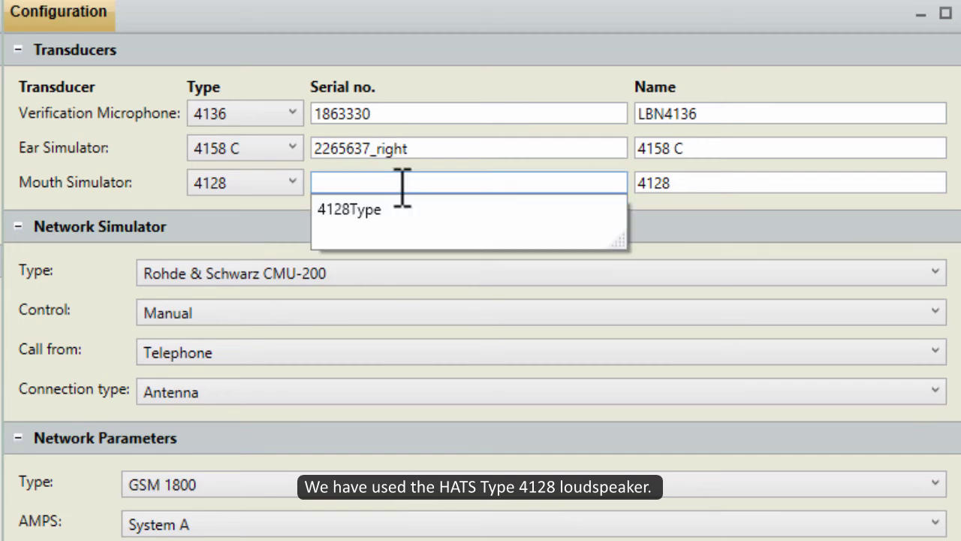
left_click(367, 210)
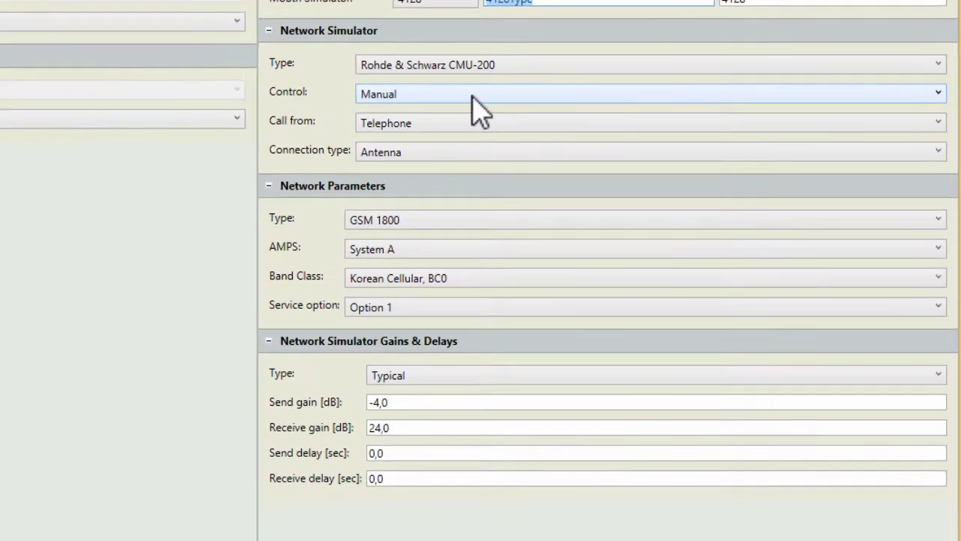
left_click(490, 65)
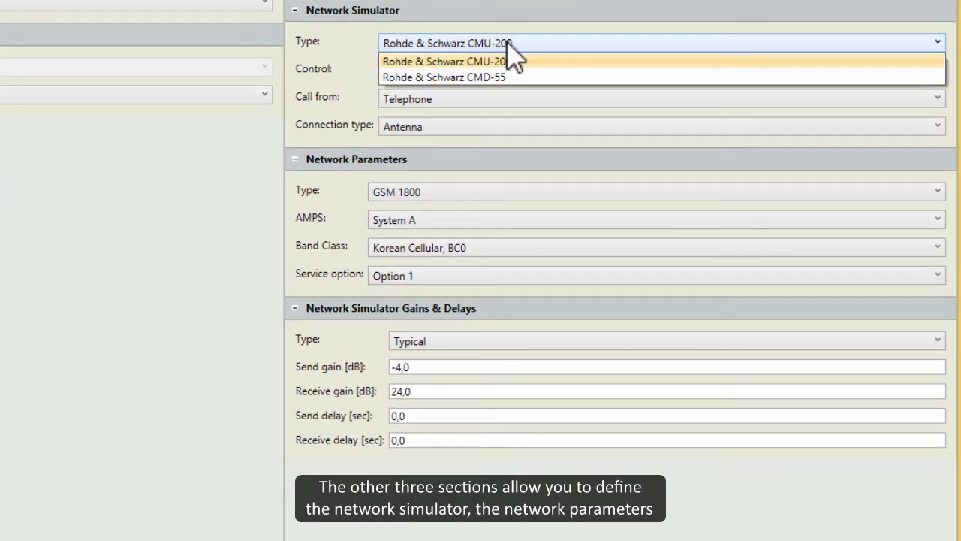
left_click(491, 64)
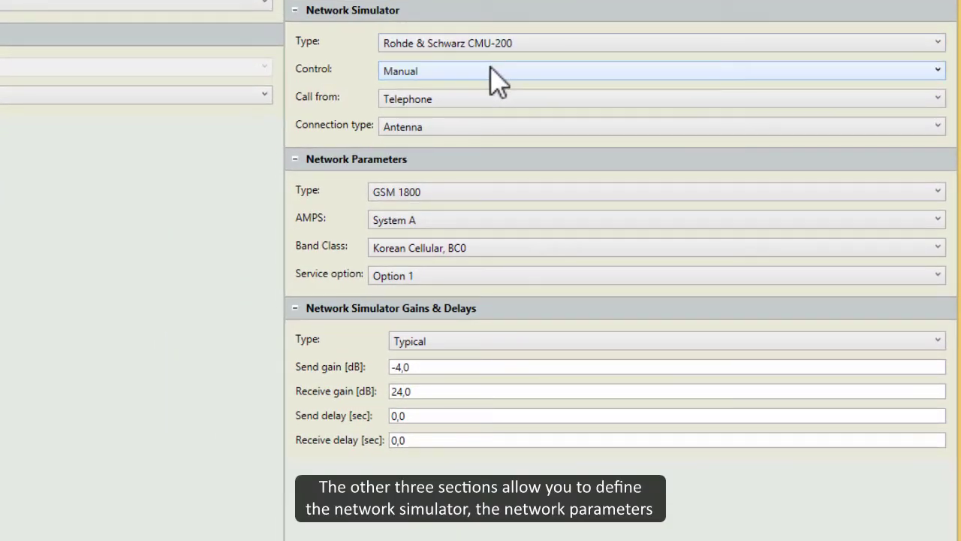
left_click(482, 73)
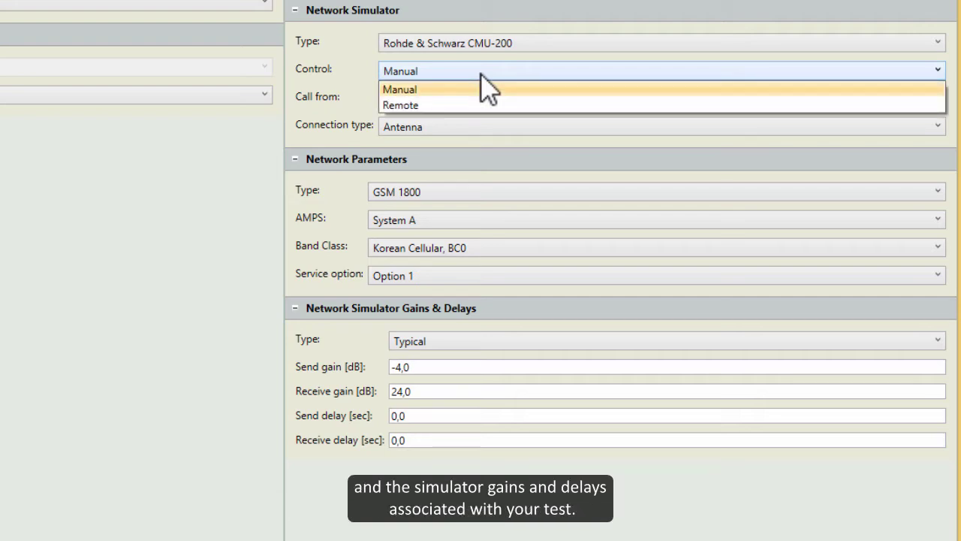
left_click(455, 90)
left_click(462, 99)
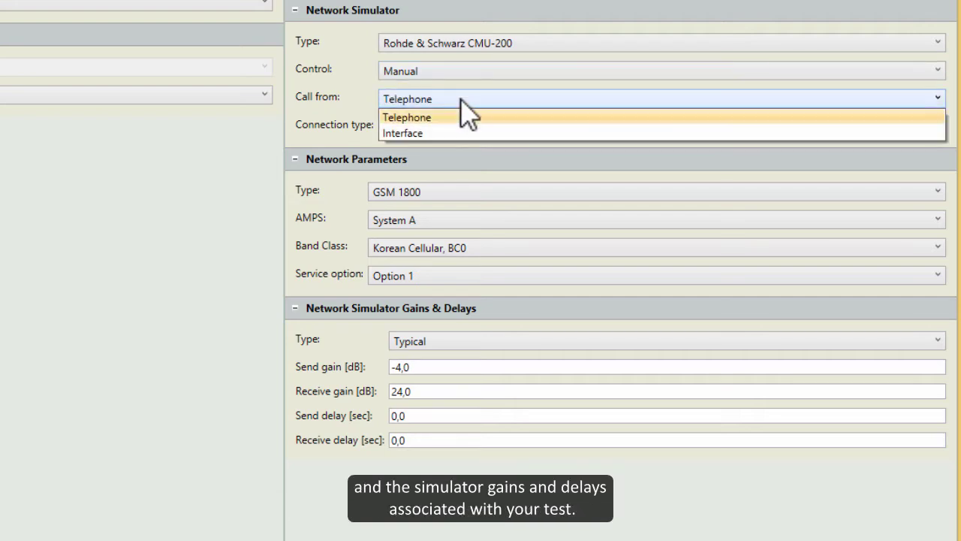
left_click(461, 98)
left_click(463, 127)
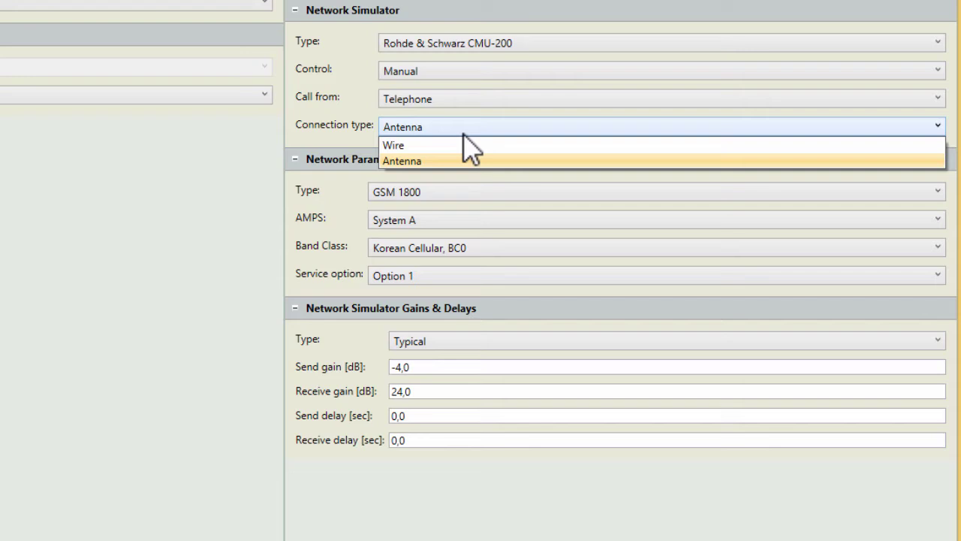
left_click(463, 135)
left_click(477, 191)
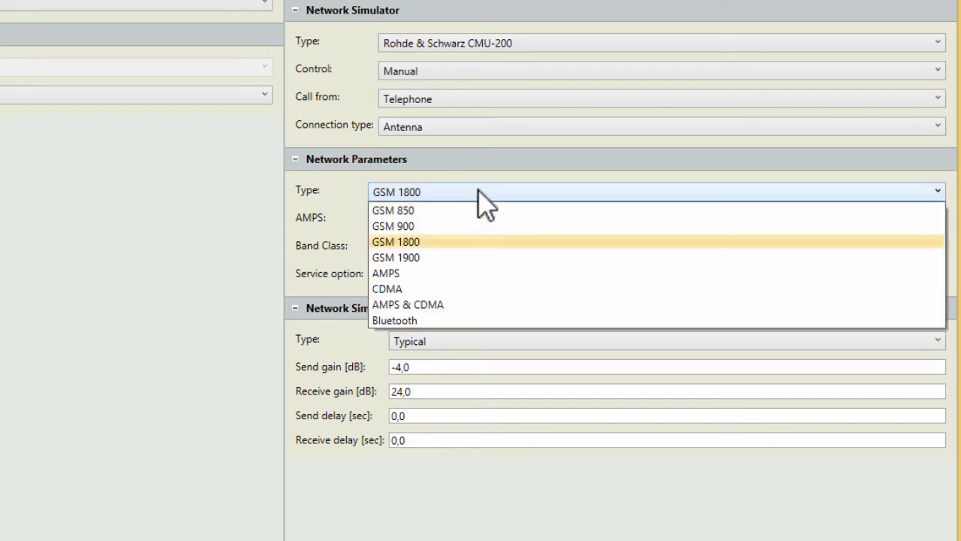
left_click(479, 192)
left_click(475, 218)
left_click(475, 217)
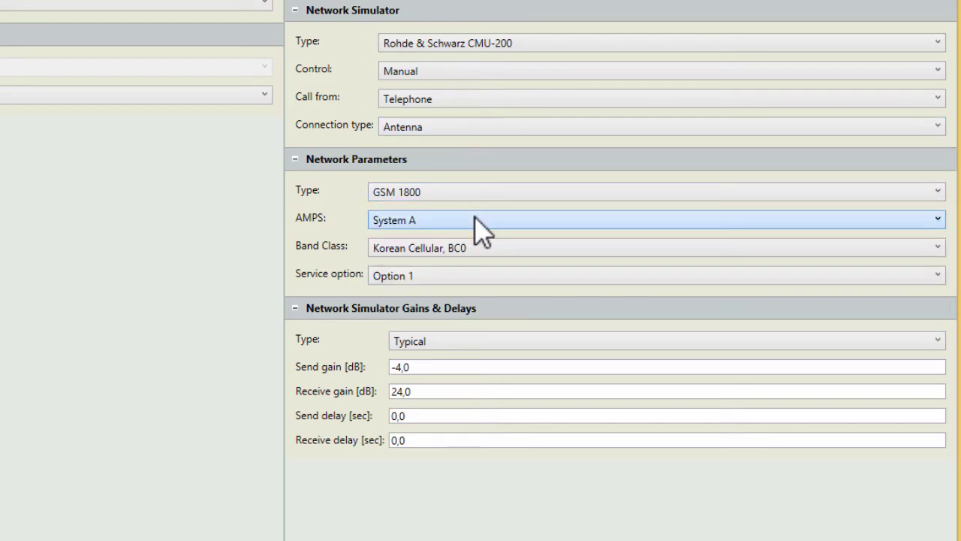
left_click(471, 249)
left_click(471, 251)
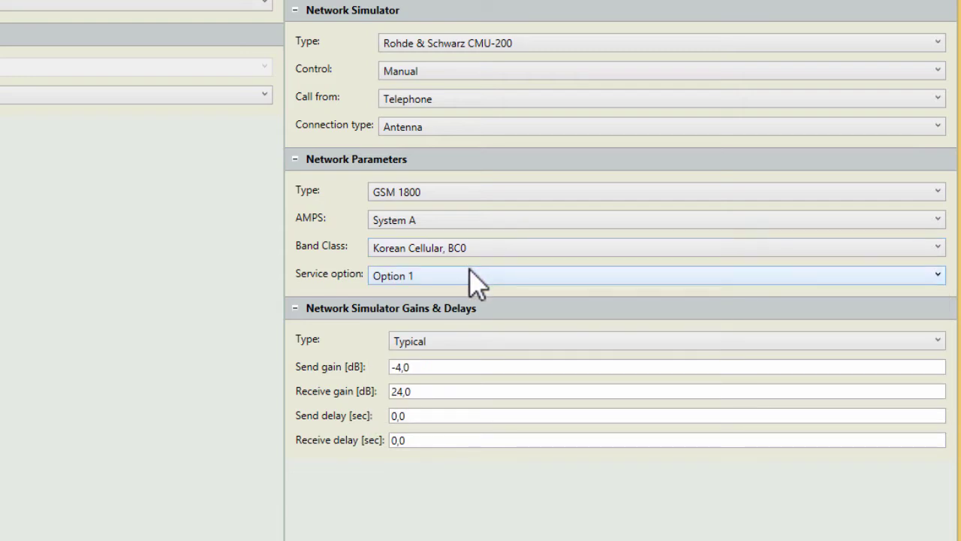
left_click(470, 276)
left_click(471, 274)
left_click(462, 344)
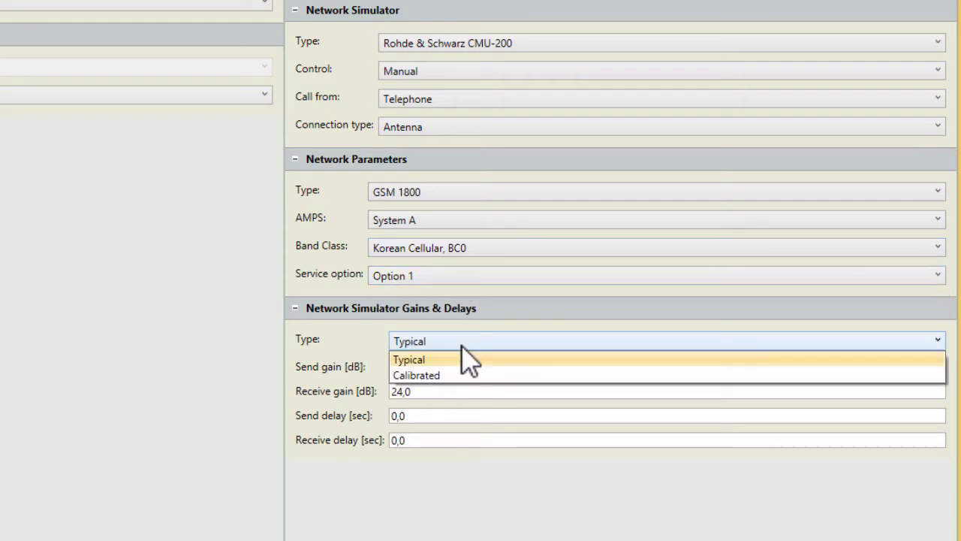
left_click(462, 346)
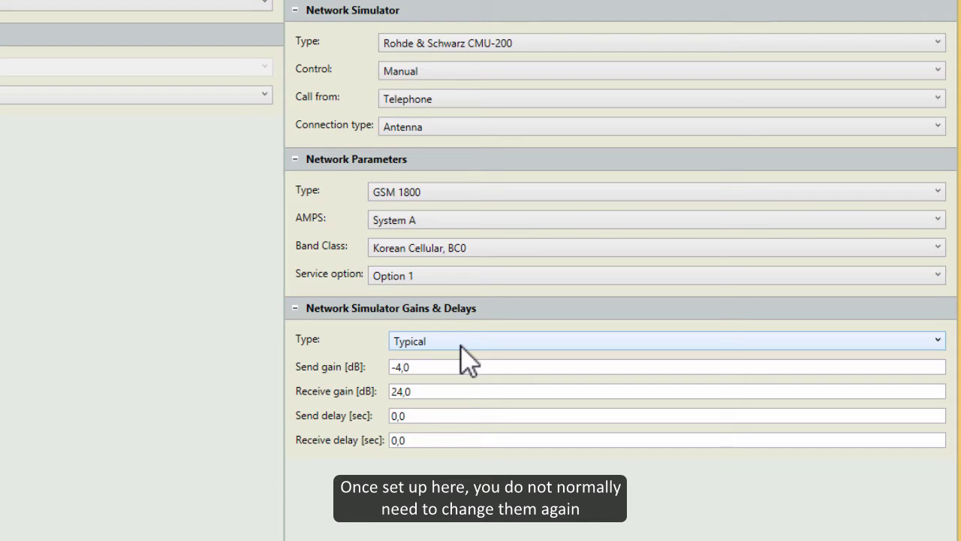
left_click(454, 343)
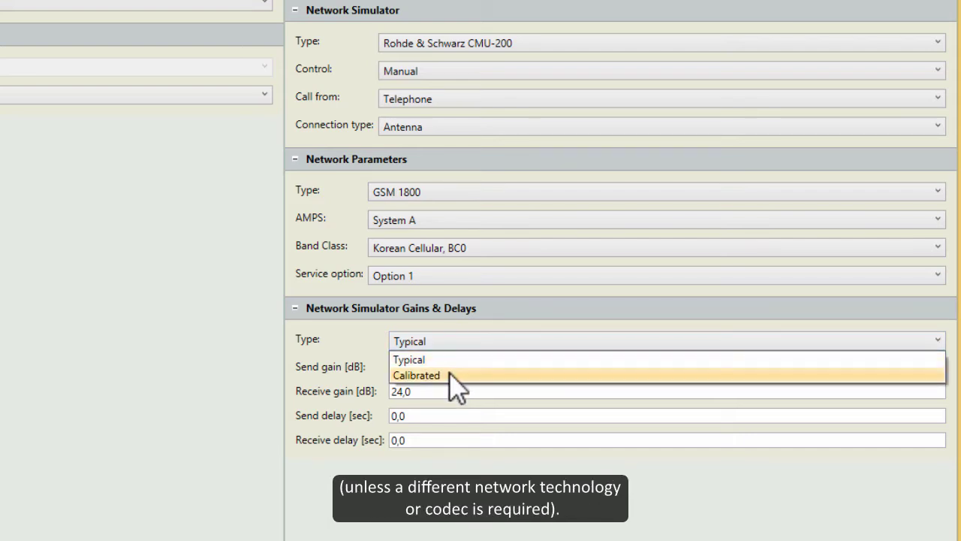
left_click(451, 375)
left_click(454, 344)
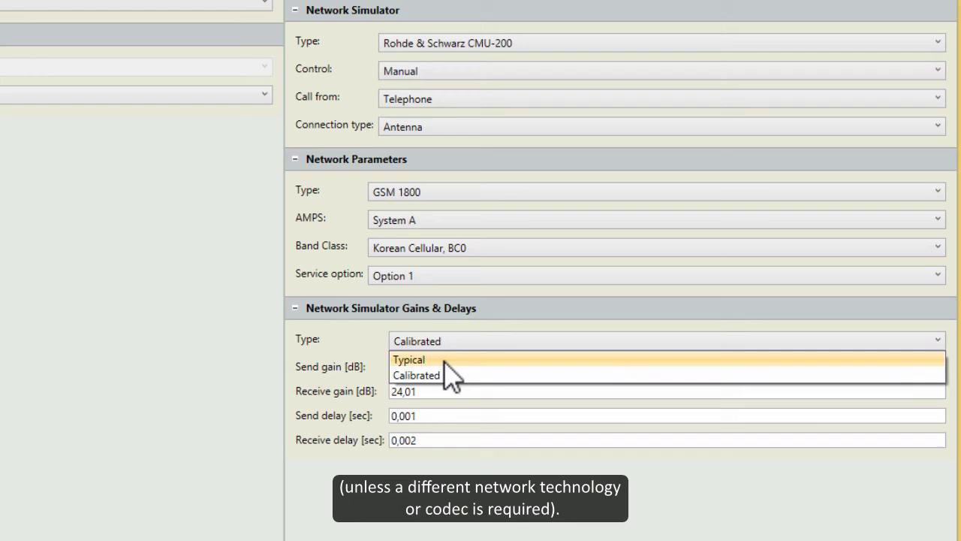
left_click(444, 361)
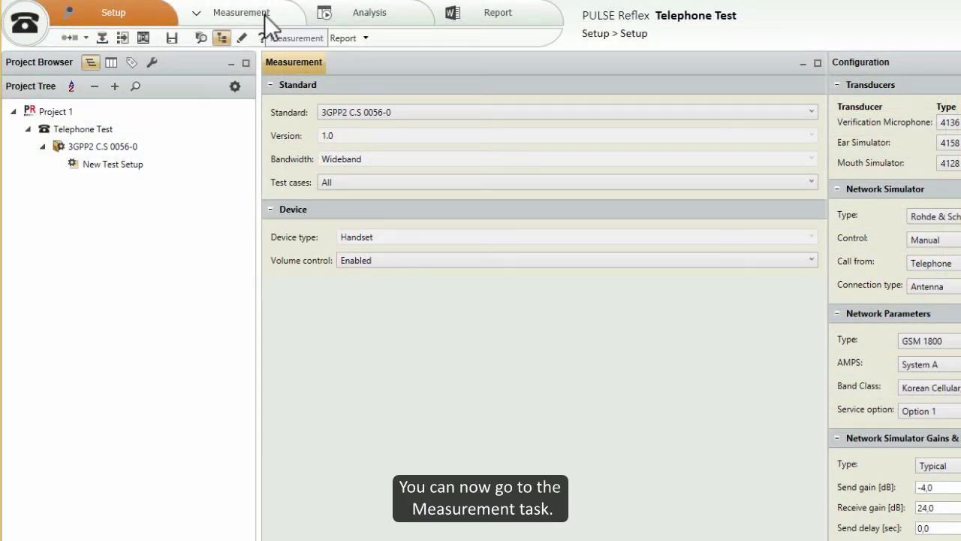
- Switch to the Measurement task and toggle the Calibration test cases in the tree
left_click(264, 12)
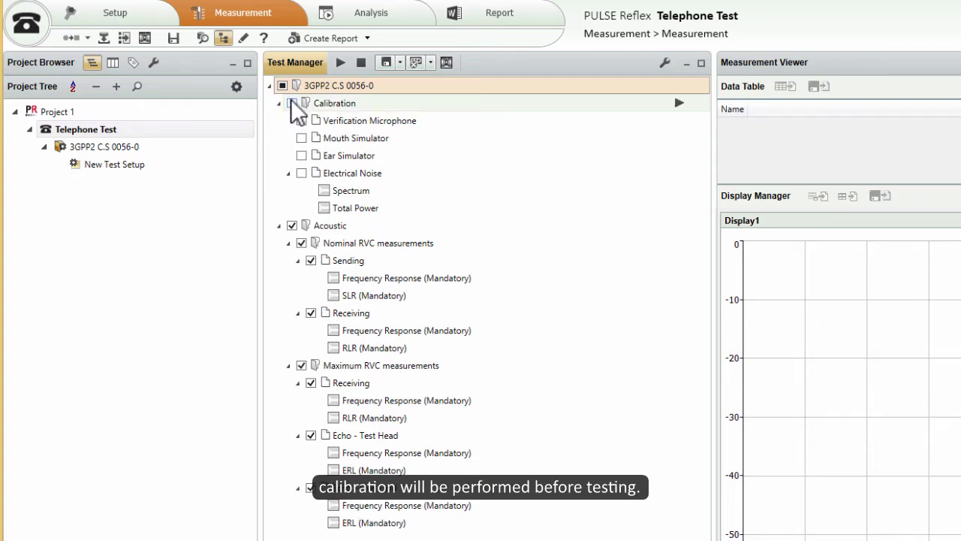
left_click(292, 103)
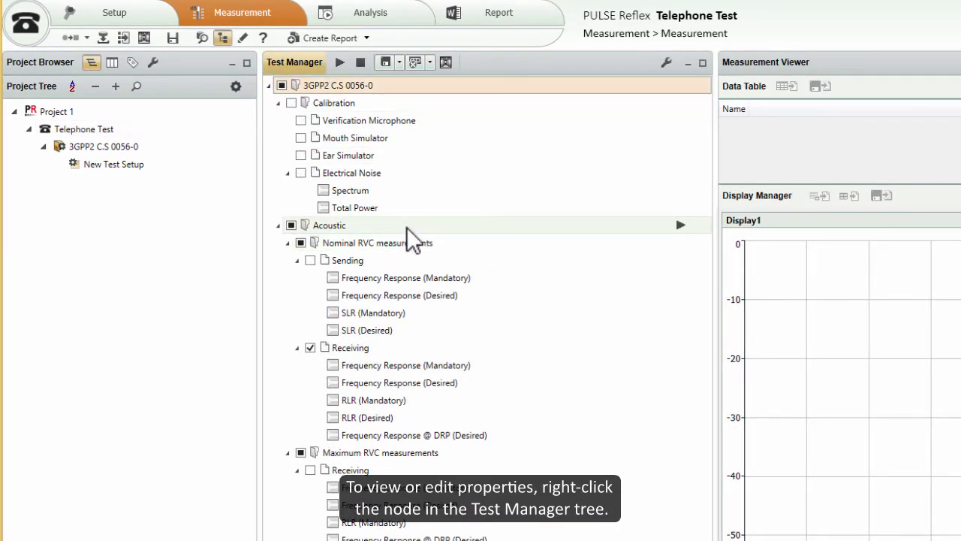
- Show only mandatory Acoustic tests, include Nominal RVC Sending, and exclude Maximum RVC measurements
right_click(403, 228)
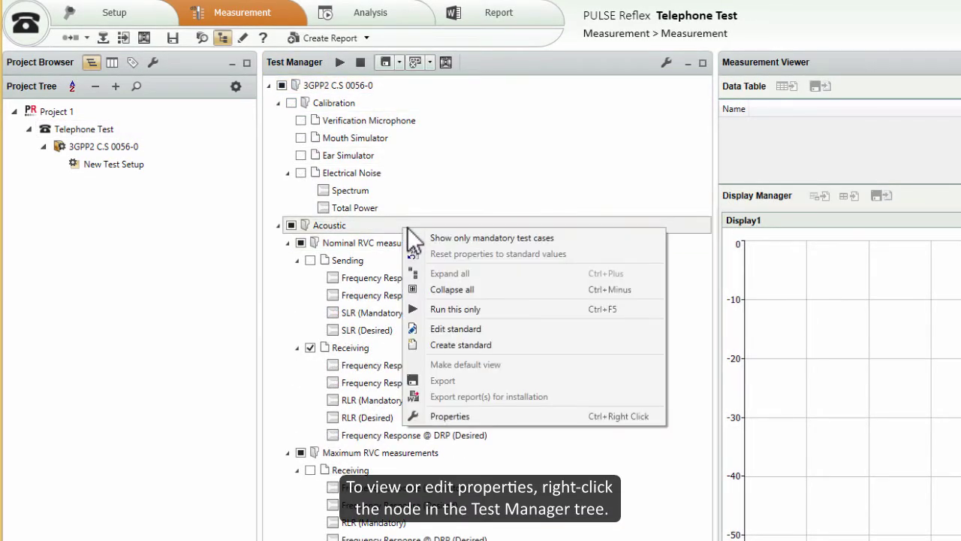
left_click(502, 241)
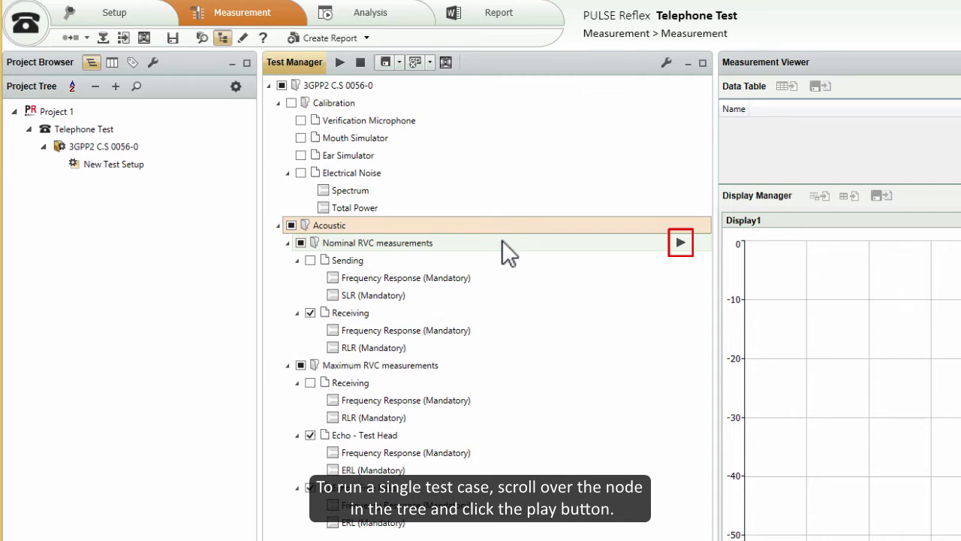
left_click(309, 261)
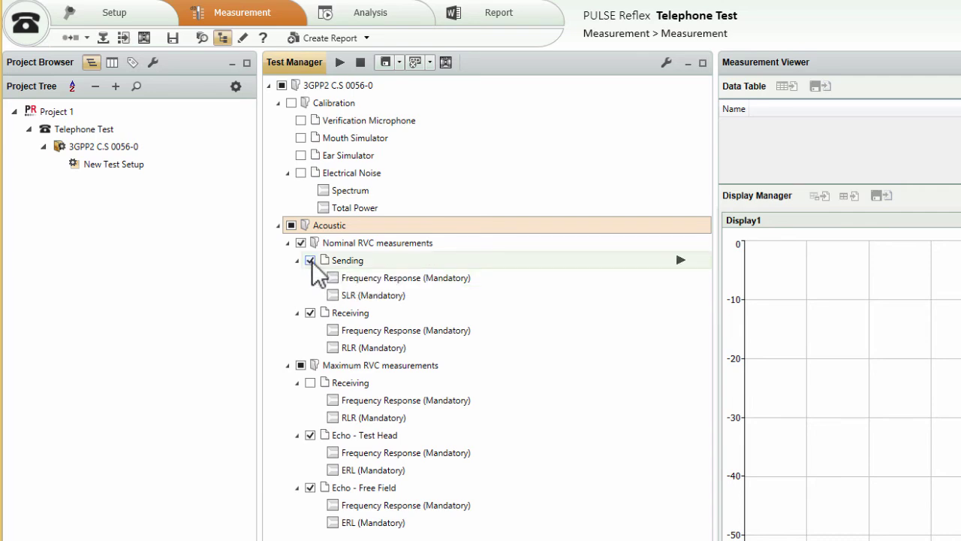
left_click(300, 366)
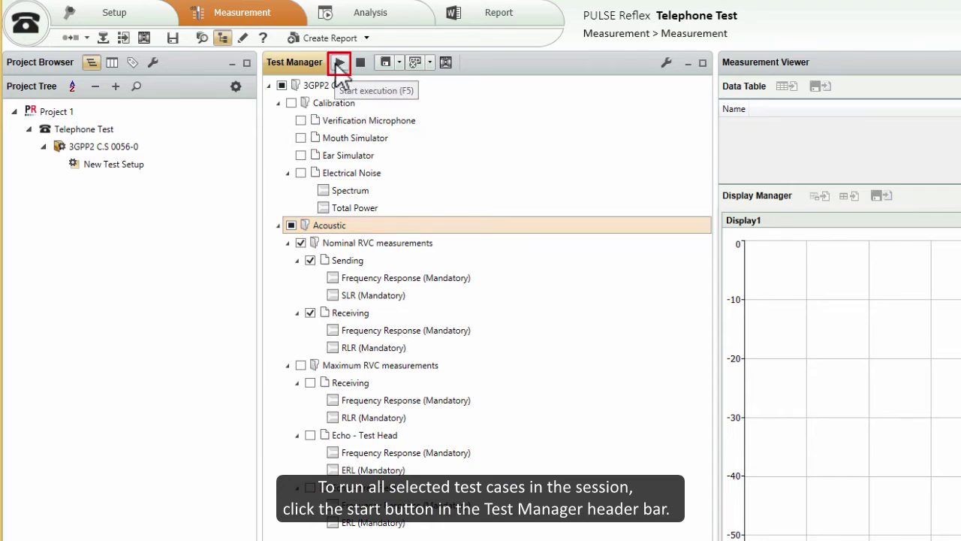
- Execute the selected Nominal RVC Sending and Receiving test cases
left_click(339, 63)
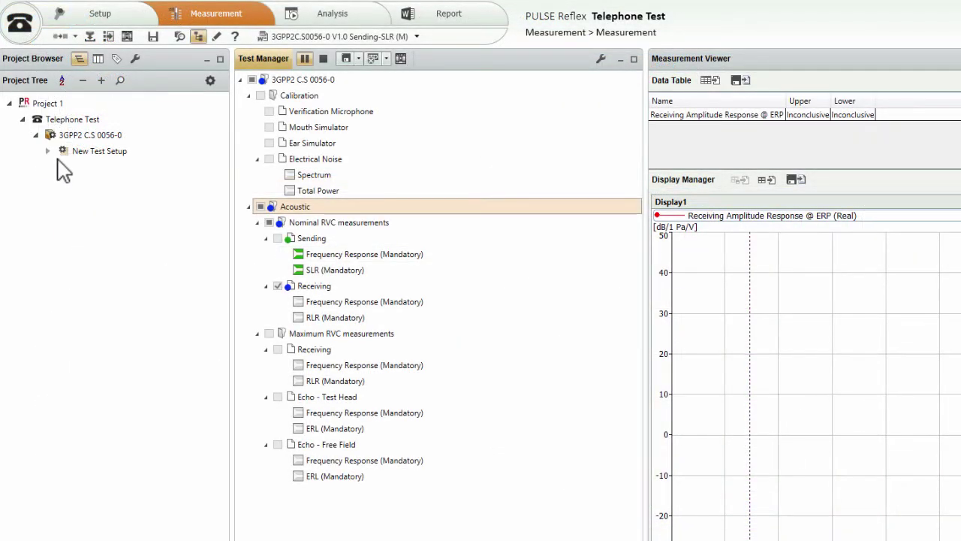
- Expand New Test Setup, Acoustic, Nominal RVC measurements, Sending and Receiving in the Project Tree
left_click(47, 151)
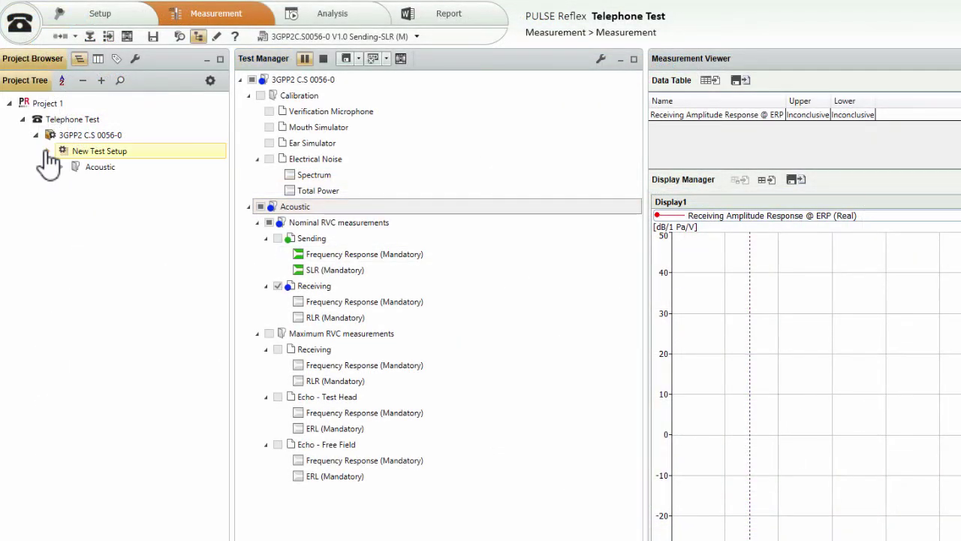
left_click(62, 166)
left_click(74, 182)
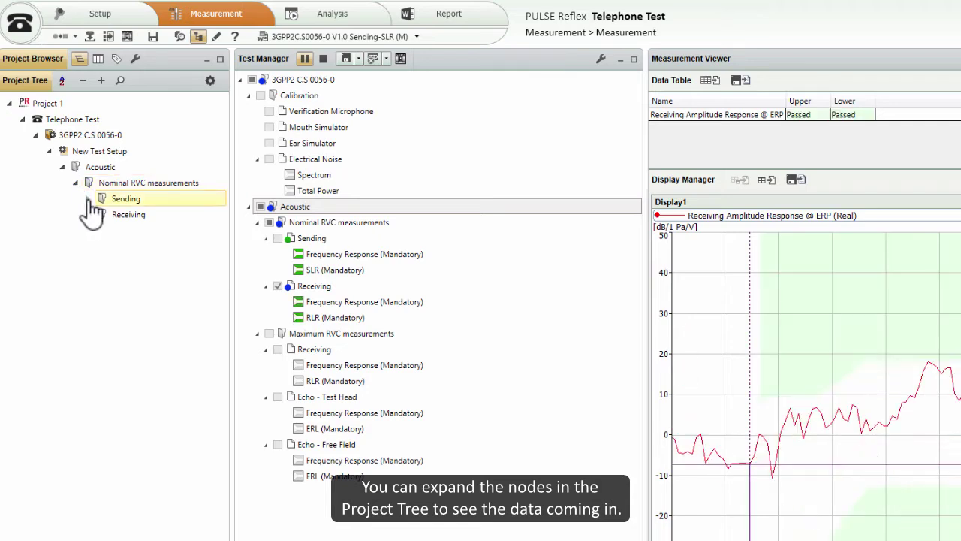
left_click(88, 198)
left_click(88, 325)
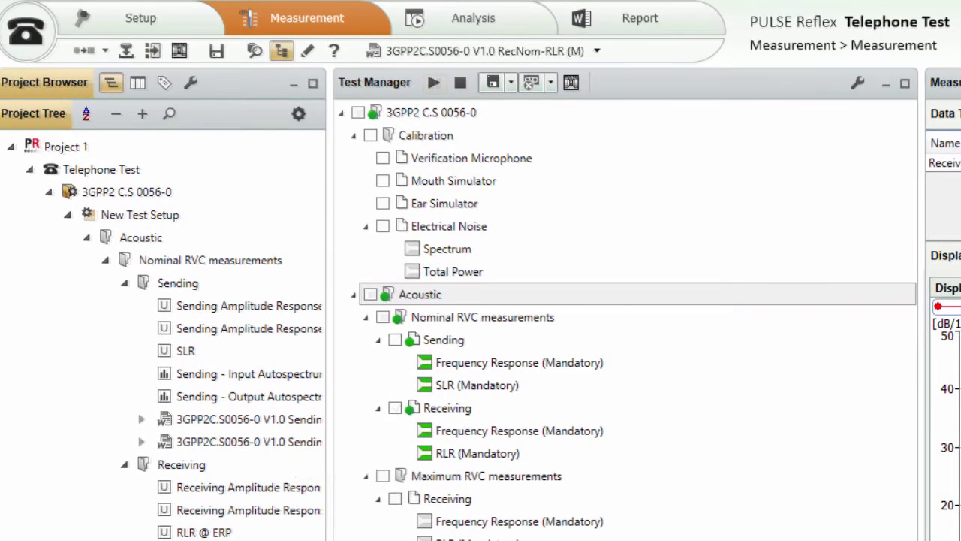
- Re-tick Nominal RVC measurements and set the measurement saving mode to Append
left_click(384, 317)
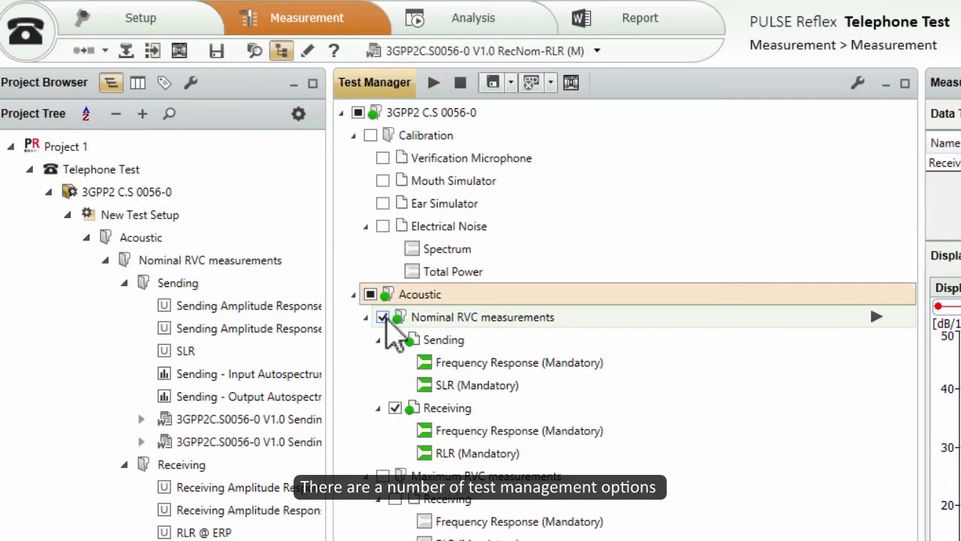
left_click(511, 83)
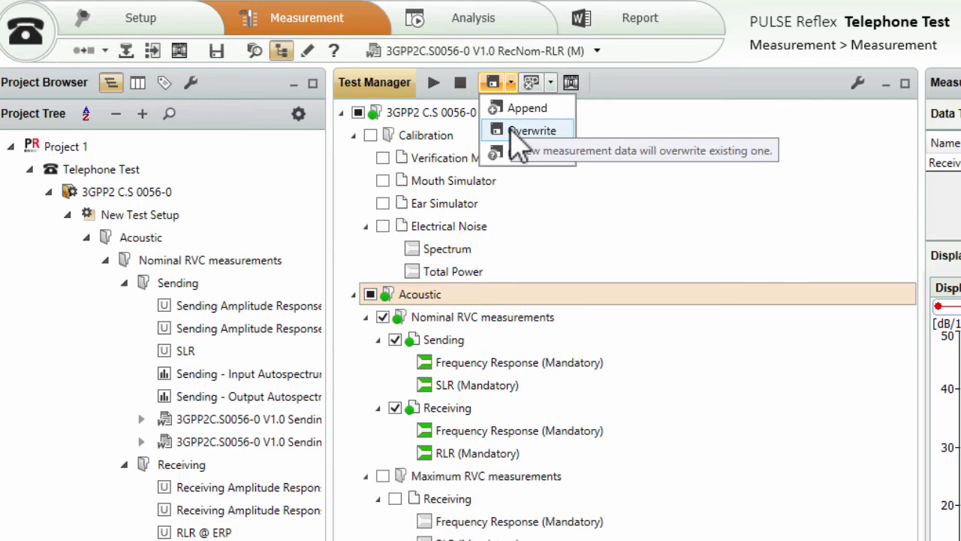
left_click(533, 110)
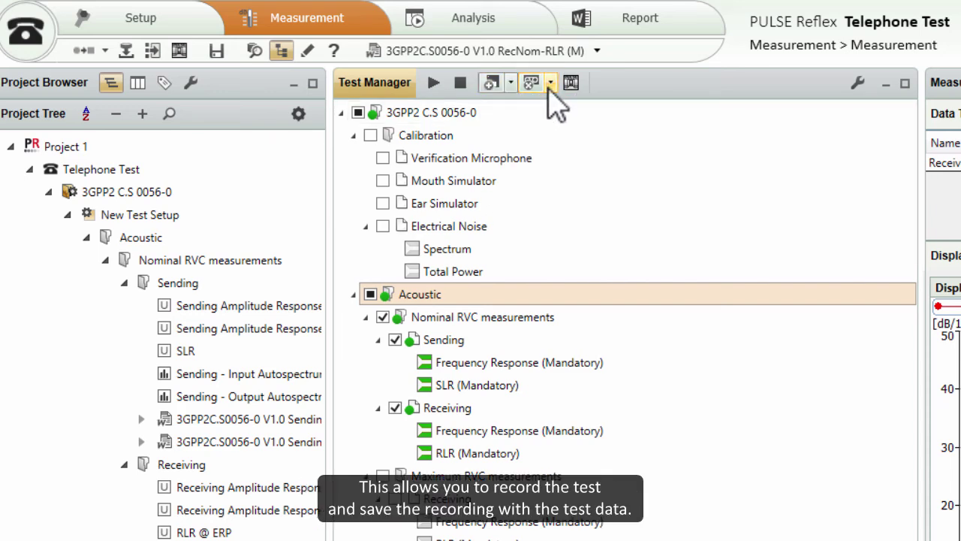
- Set the Test Manager's Record mode to Always
left_click(551, 83)
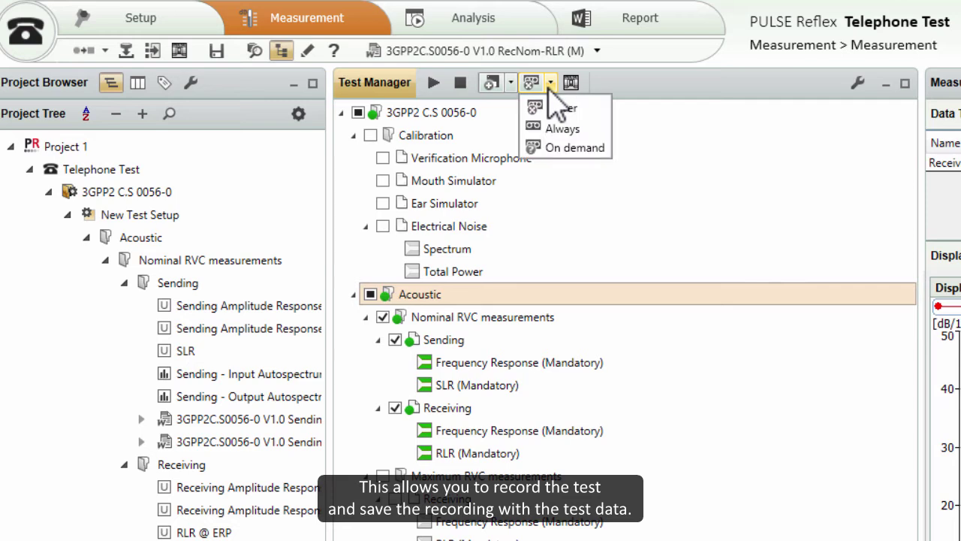
left_click(571, 148)
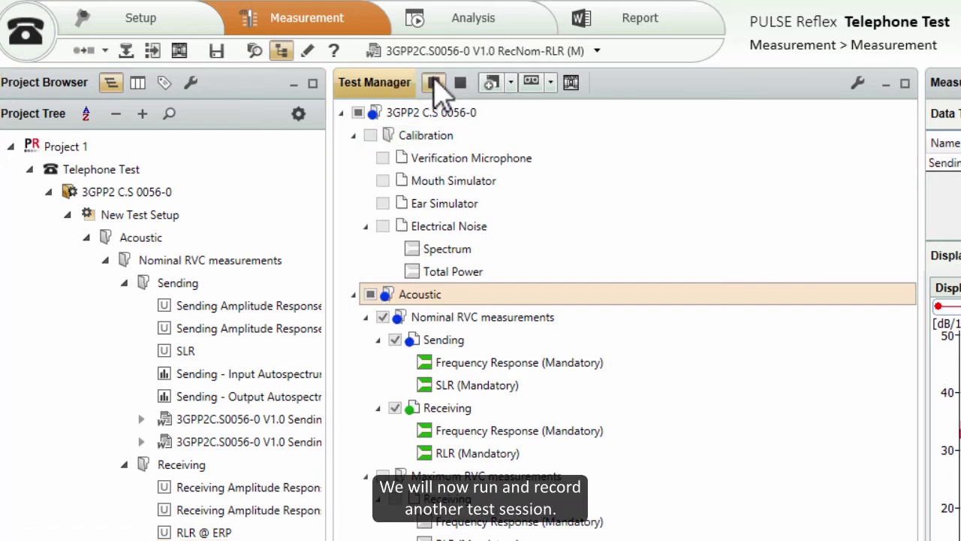
- Execute the Nominal RVC tests again to produce recorded Run #2 results
left_click(434, 81)
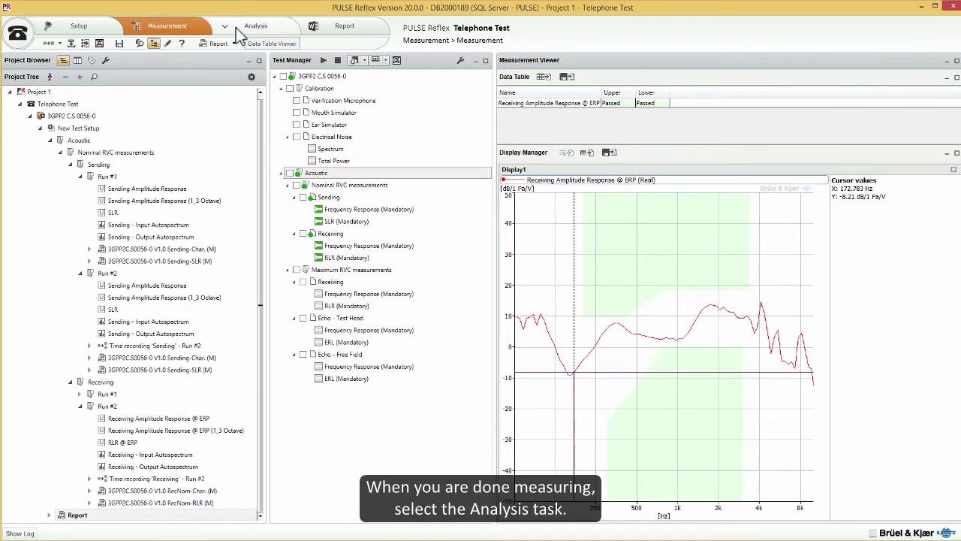
- Load Run #1 and Run #2 Sending Amplitude Responses into a Data Table Viewer and plot both
left_click(225, 27)
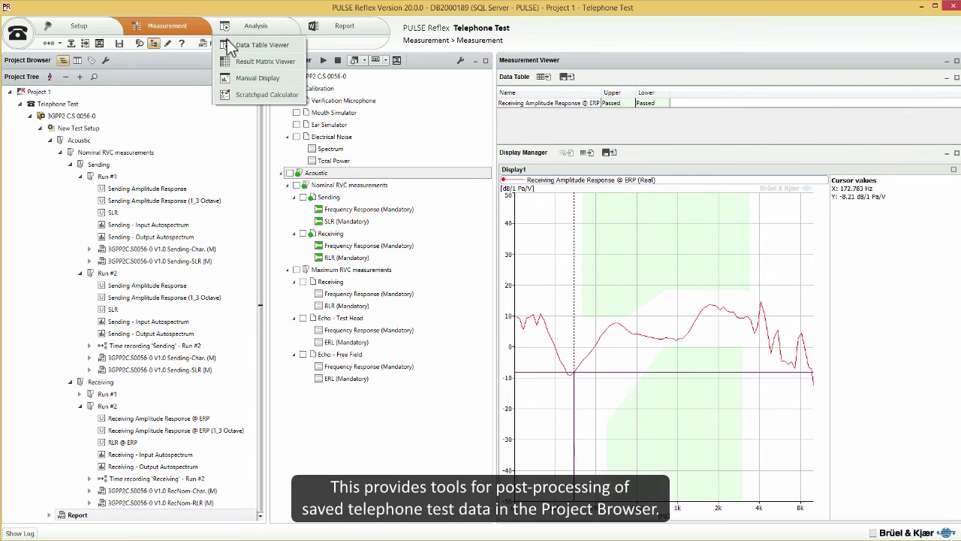
left_click(250, 47)
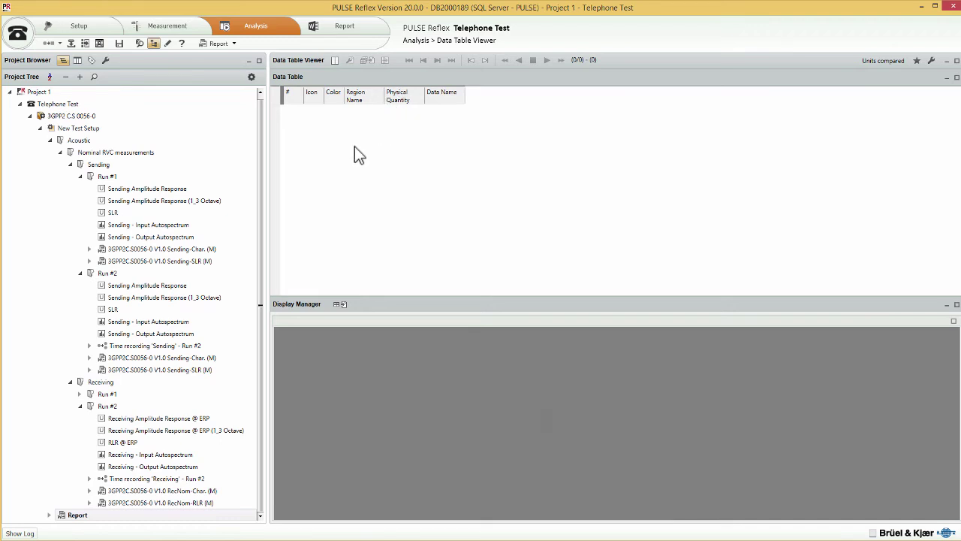
left_click(173, 192)
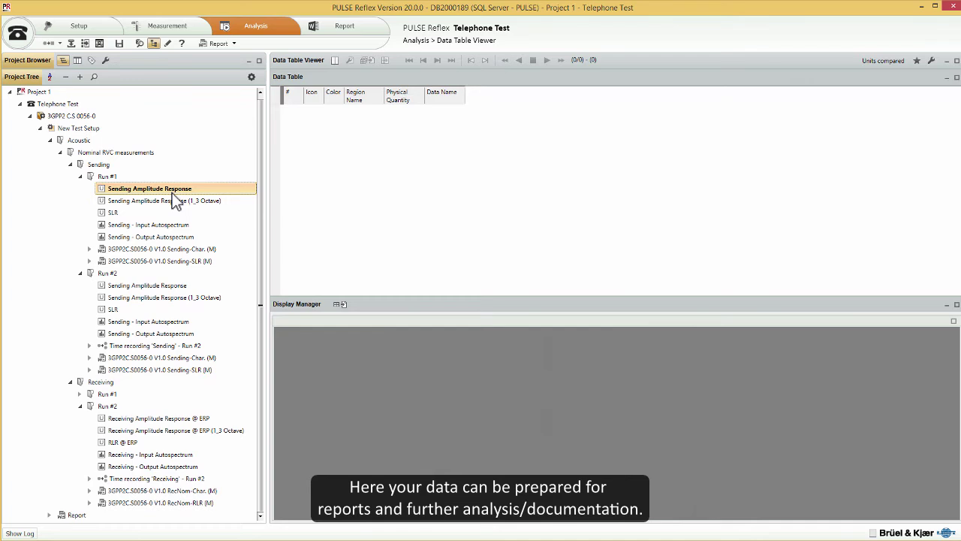
left_click(180, 286, "ctrl")
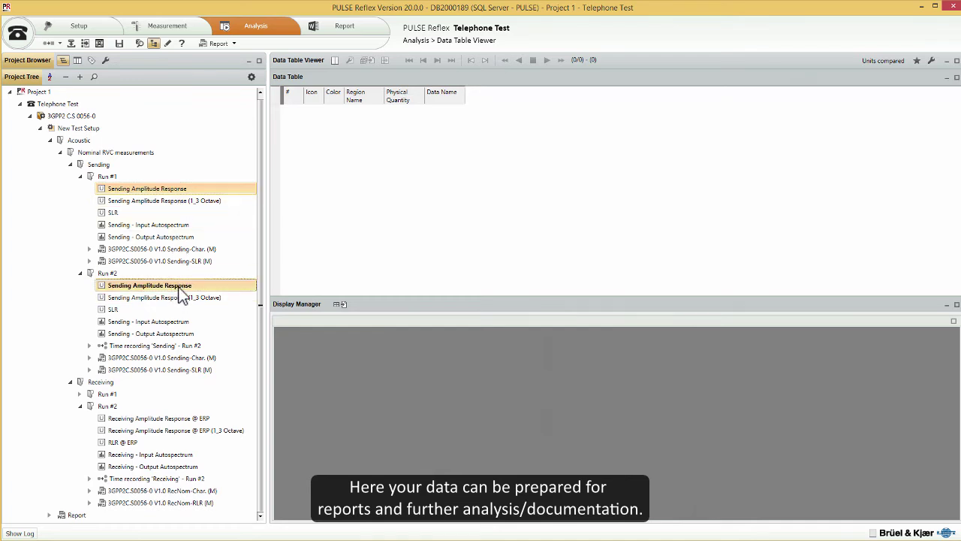
left_click_drag(193, 188, 350, 188)
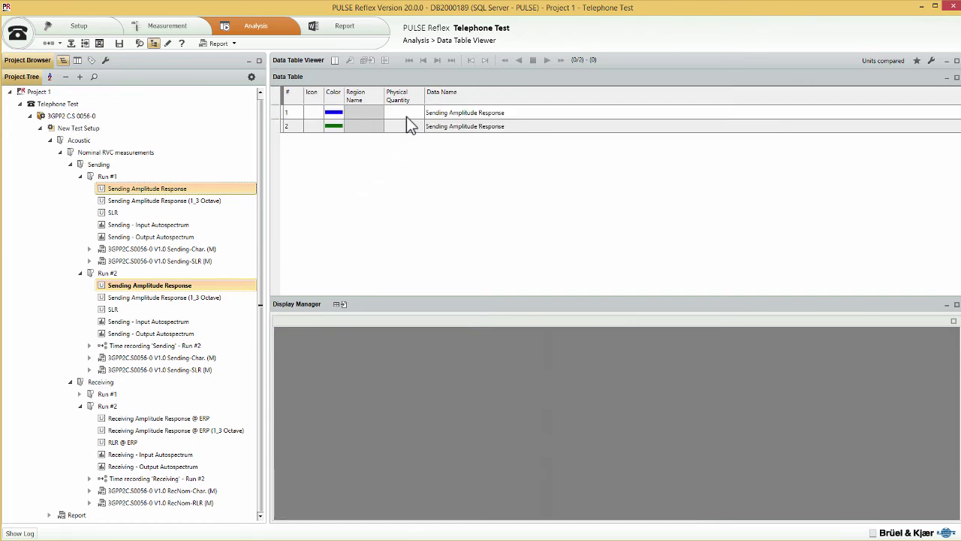
left_click(409, 115)
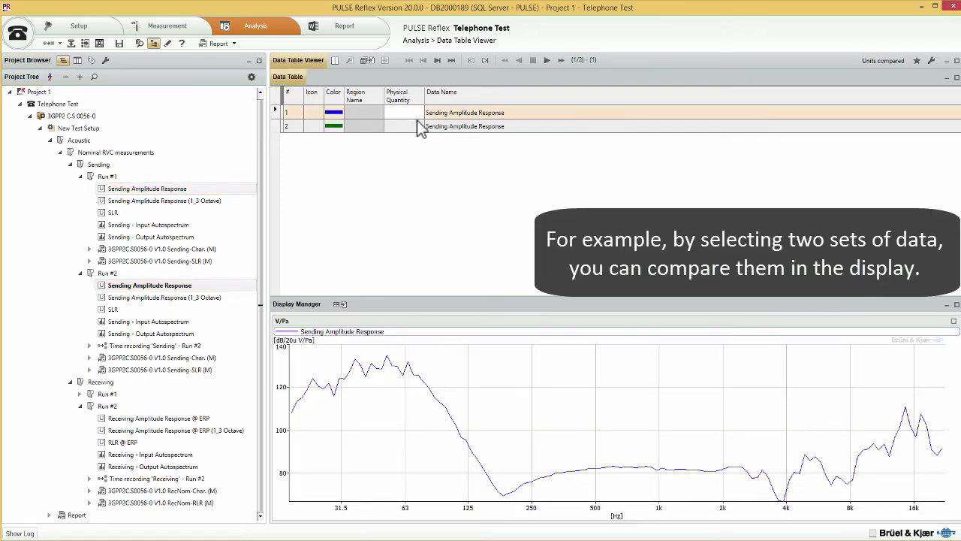
left_click(420, 126, "shift")
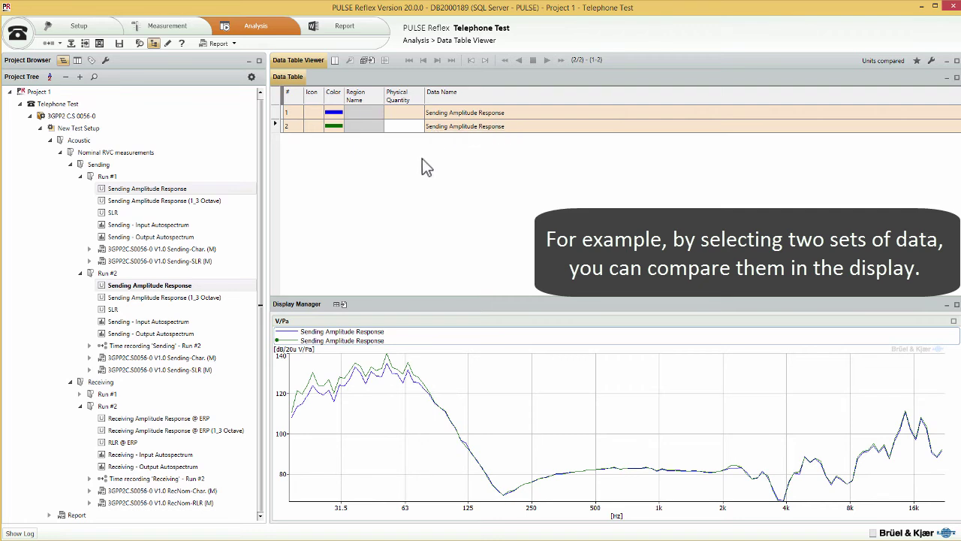
- Open the Scratchpad Calculator and load both Sending Amplitude Responses into its Input Table
left_click(233, 29)
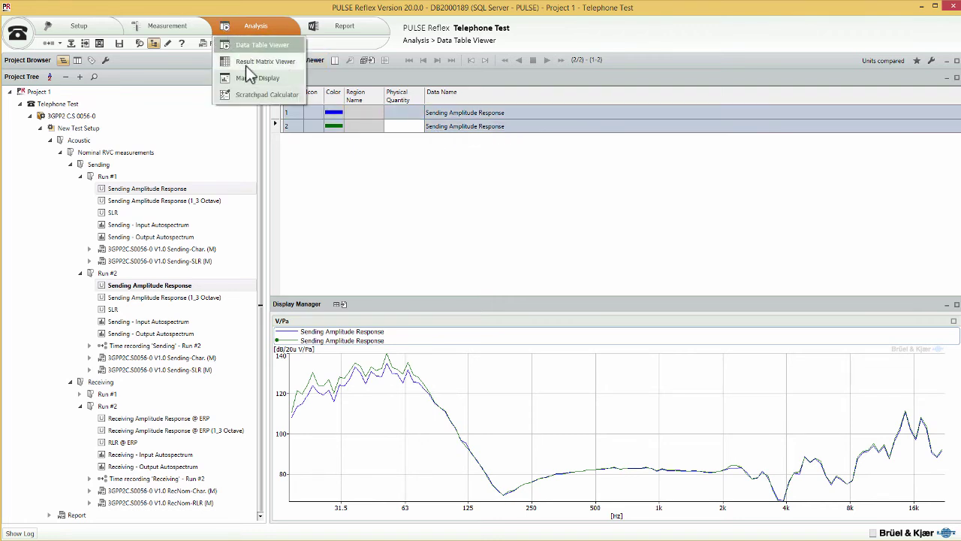
left_click(251, 94)
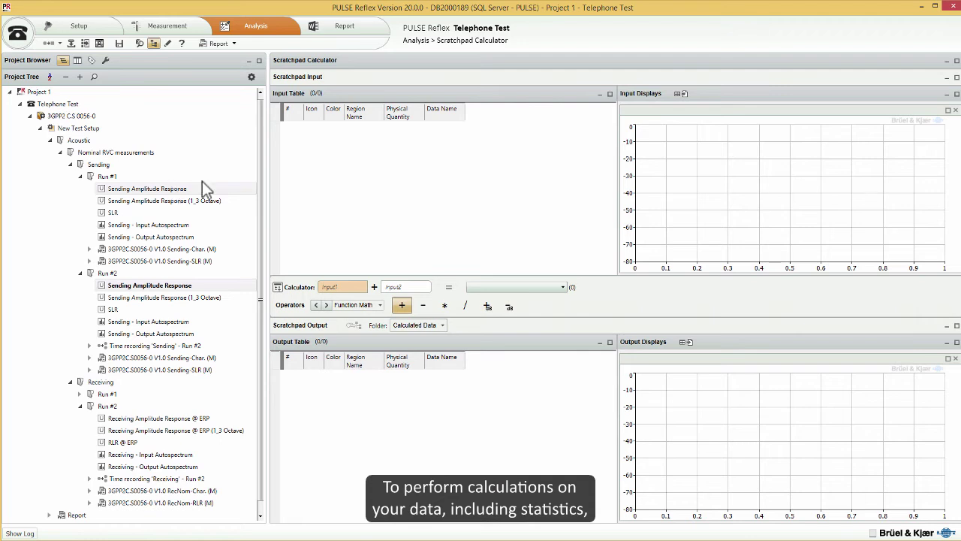
left_click(226, 188, "ctrl")
left_click_drag(226, 188, 405, 157)
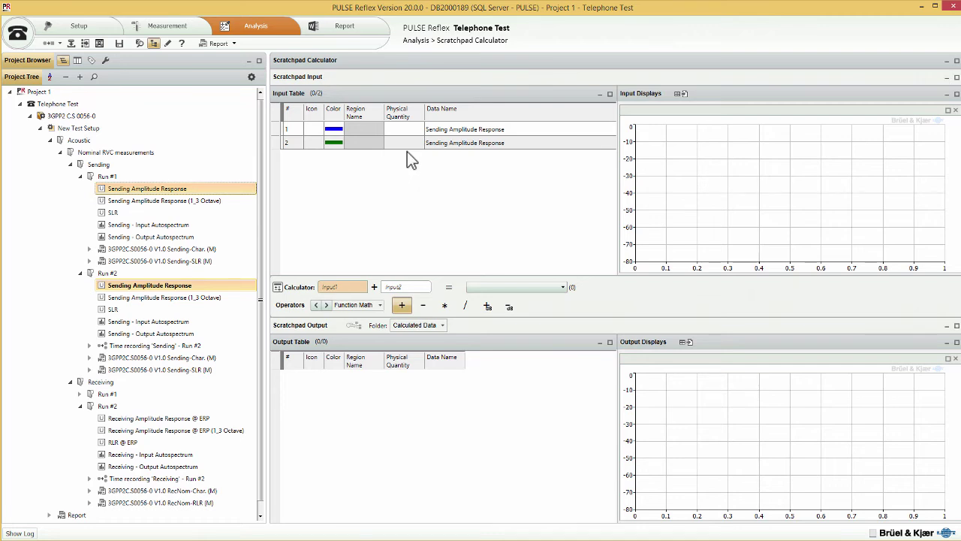
- Set Run #1 as X1 and Run #2 as X2, then divide X1 by X2
left_click(431, 131)
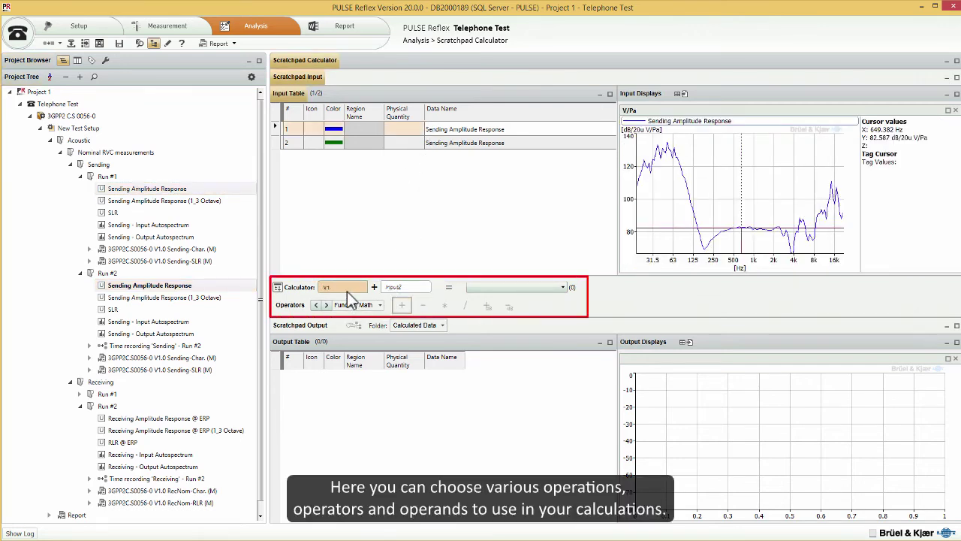
left_click(441, 128)
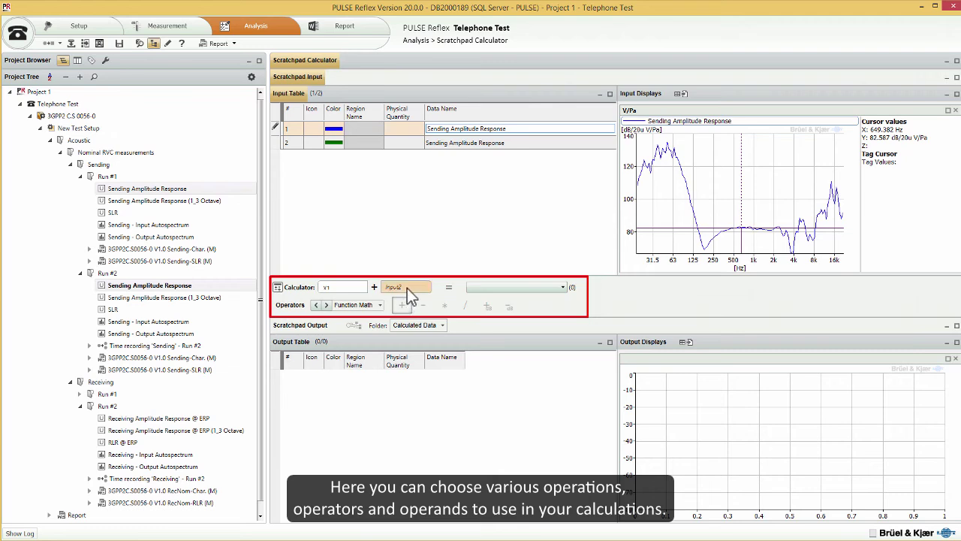
left_click(461, 144)
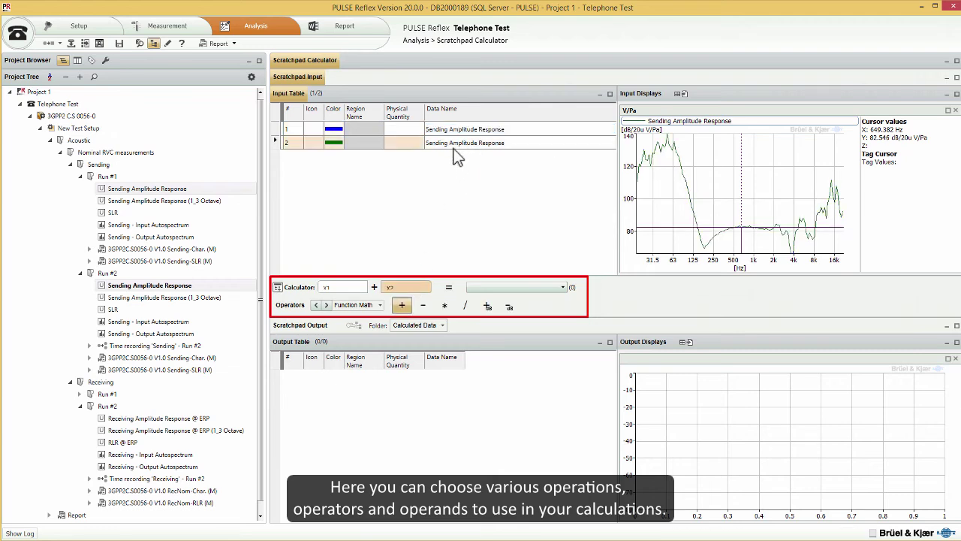
left_click(465, 307)
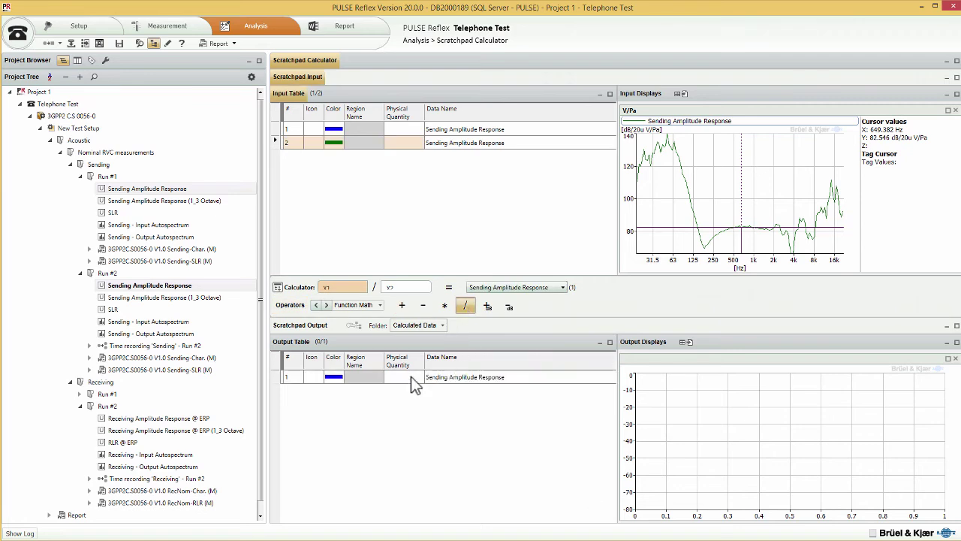
left_click(411, 376)
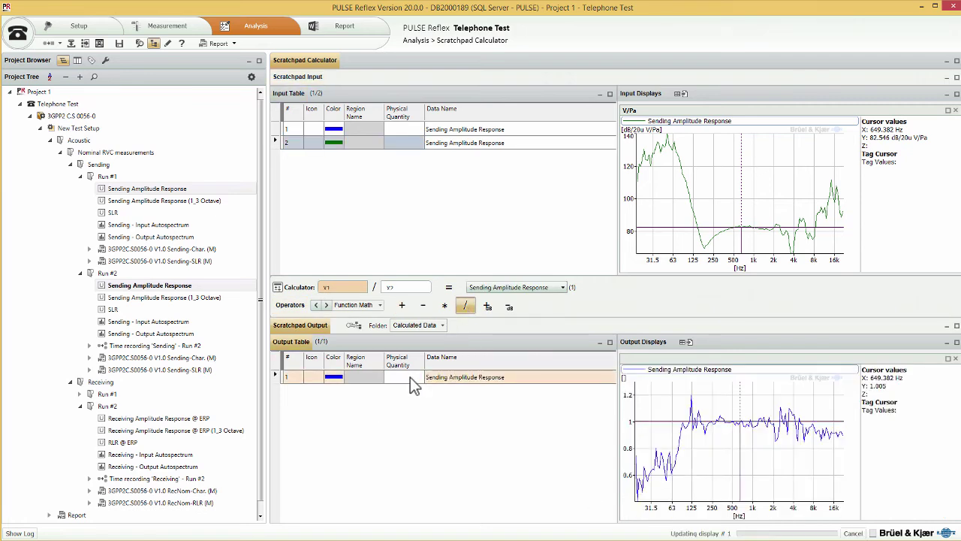
- Read the ratio curve's values near 125 Hz, 130 Hz and 109 Hz
left_click(692, 426)
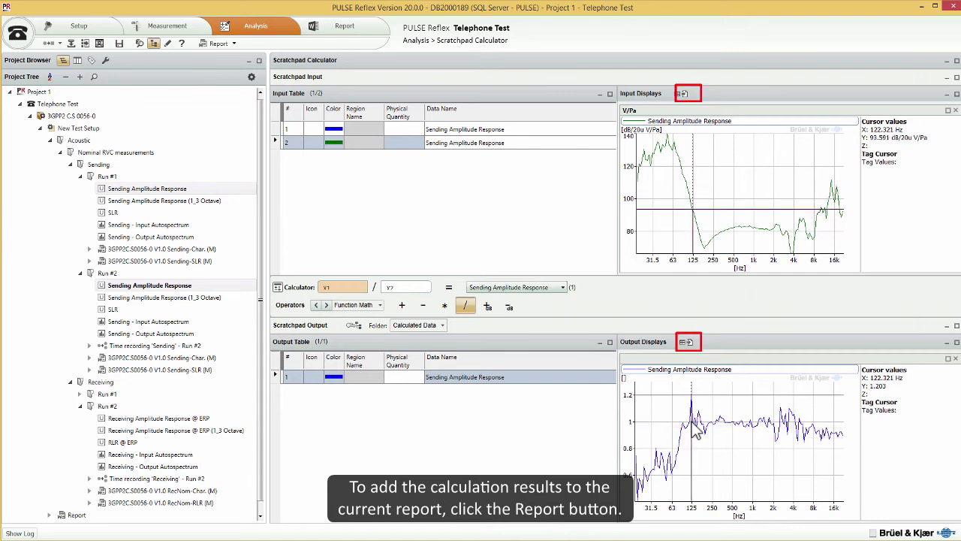
left_click(695, 425)
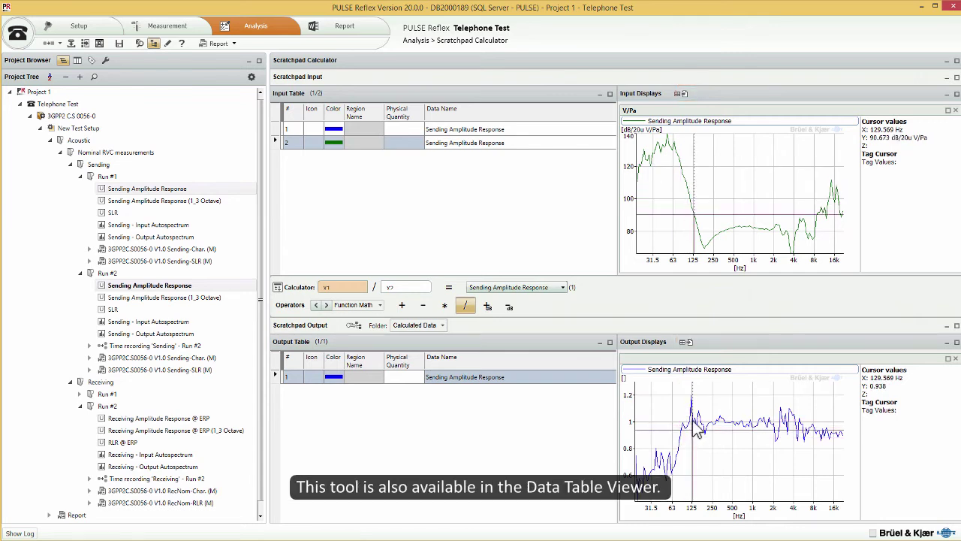
left_click_drag(696, 430, 692, 404)
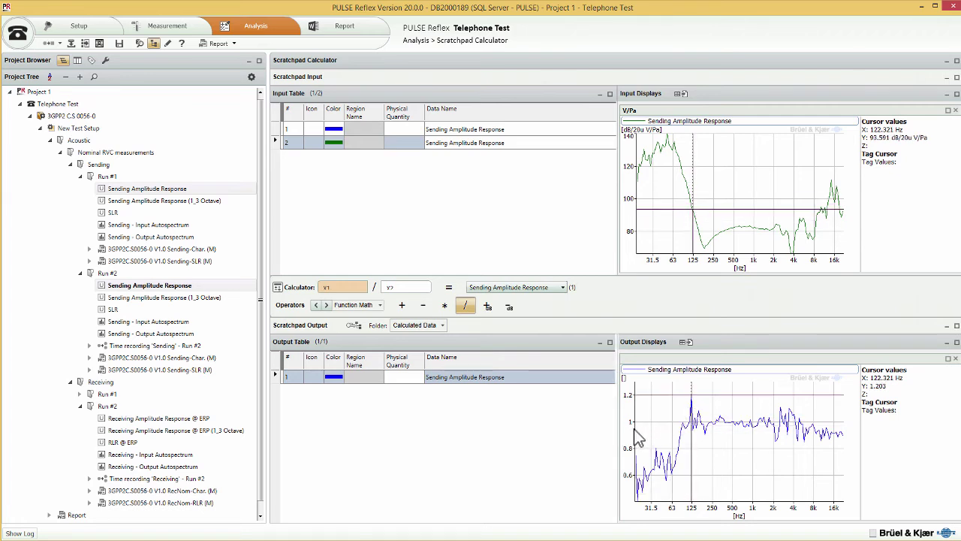
- Plot both input responses together and show the ratio graph's axis in dB Magnitude
left_click(427, 130, "shift")
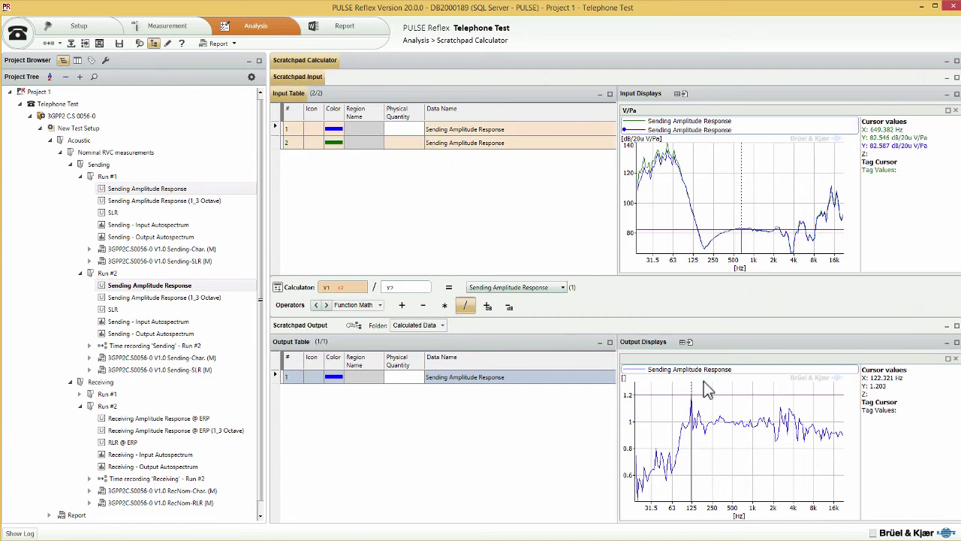
right_click(632, 409)
mouse_move(657, 419)
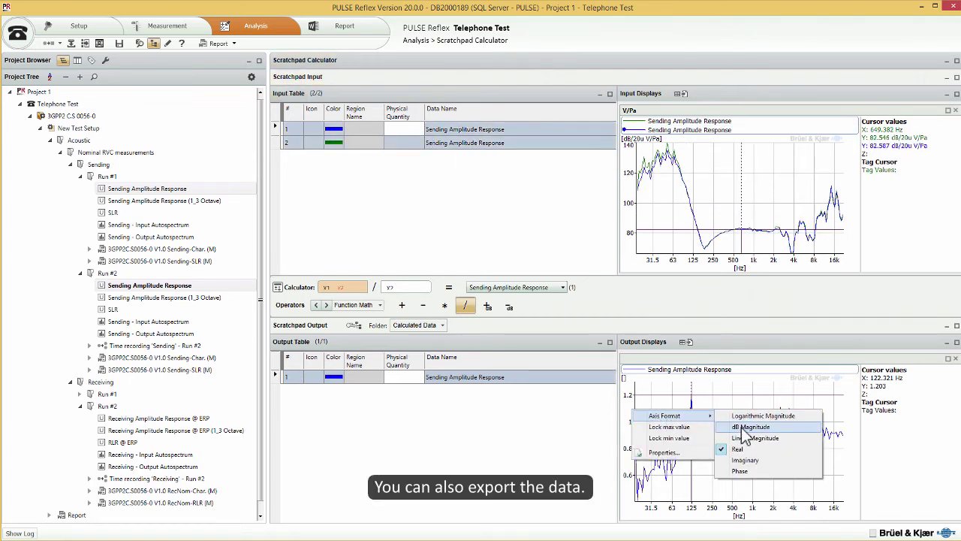
left_click(742, 427)
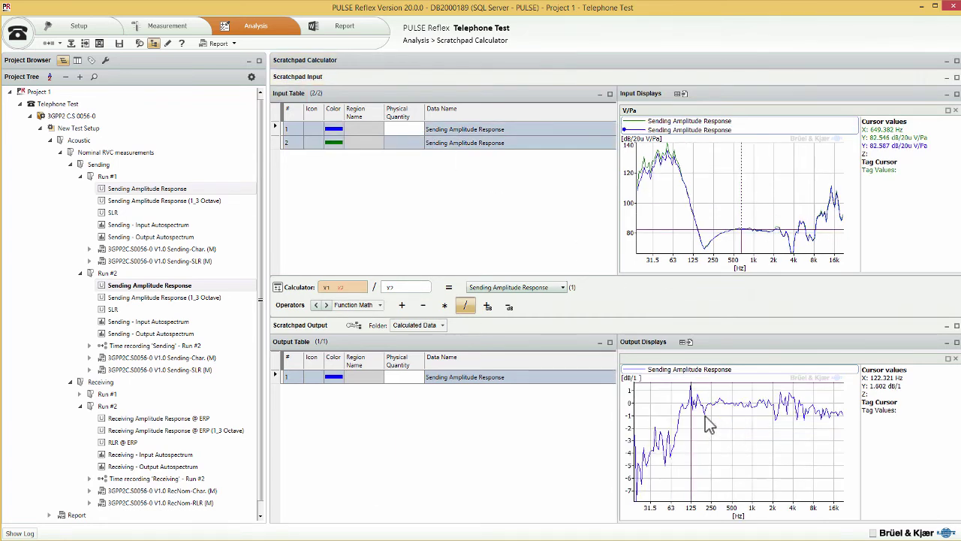
- In the Data Table Viewer, plot From DUT from Time recording 'Sending' - Run #2
left_click(229, 27)
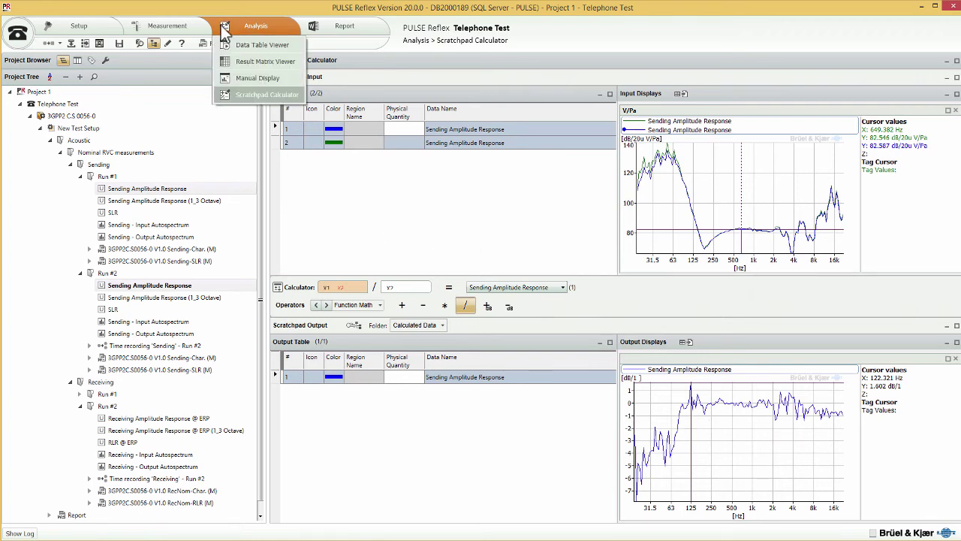
left_click(248, 45)
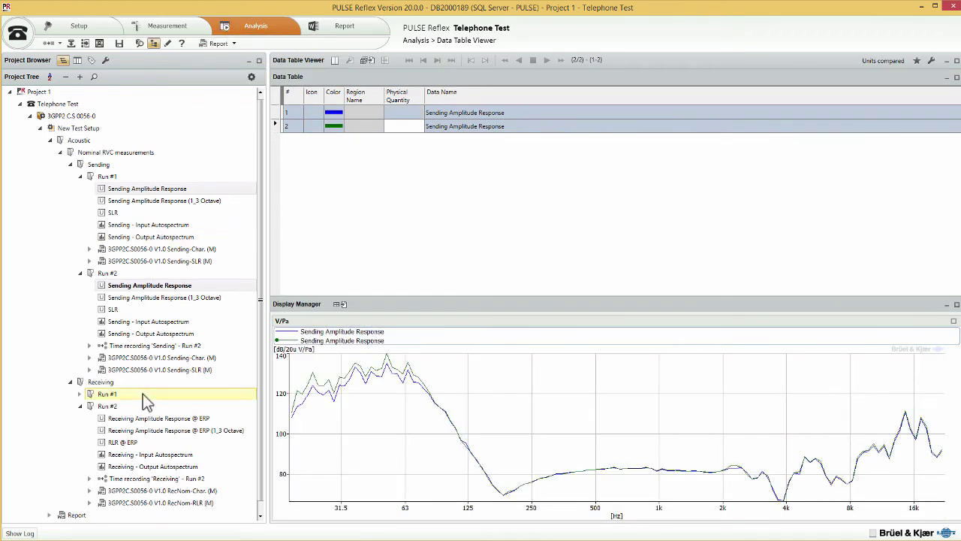
left_click(91, 345)
left_click_drag(124, 369, 439, 173)
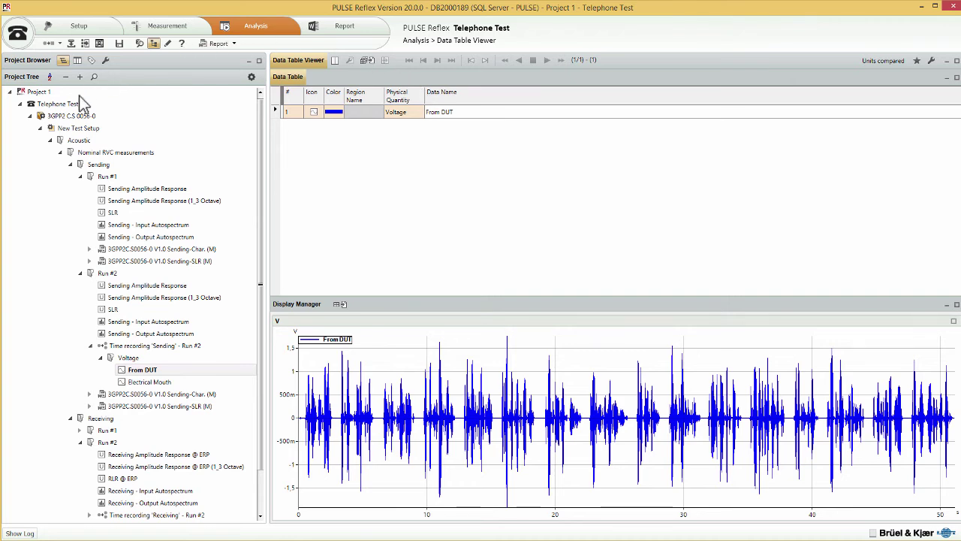
- Export Time recording 'Sending' - Run #2 to a file named 'Exported data'
right_click(127, 347)
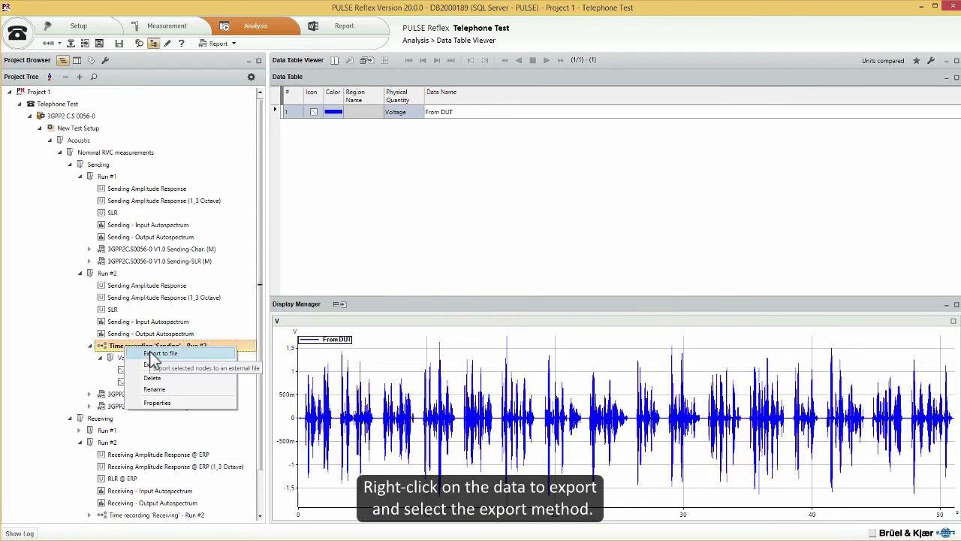
left_click(202, 355)
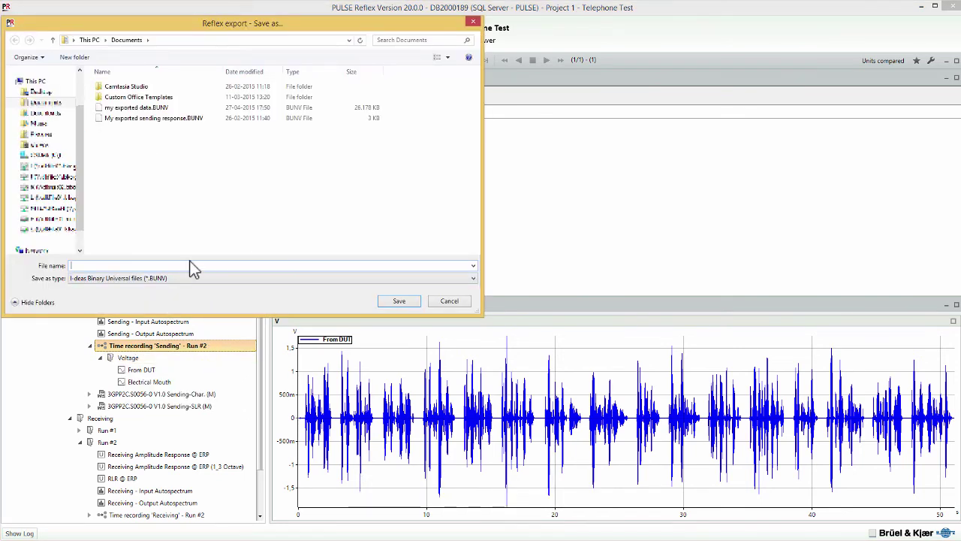
type("Exported data")
left_click(397, 302)
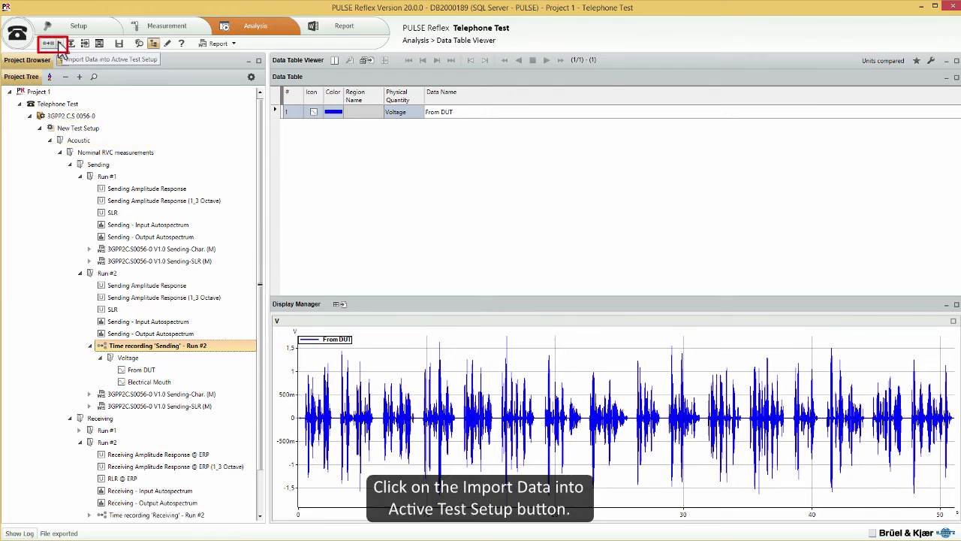
- Import the stored Exported data.BUNV file into the project using Convert
left_click(59, 44)
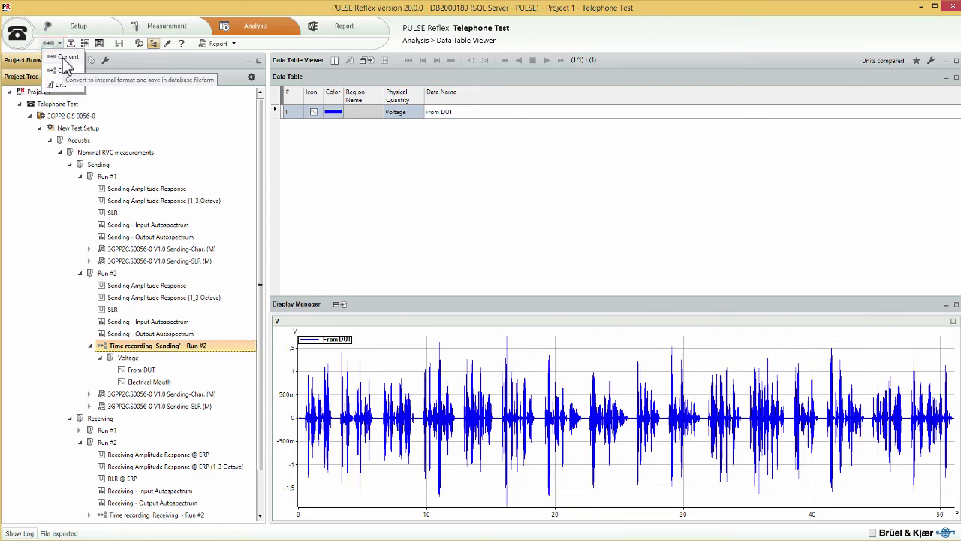
left_click(64, 58)
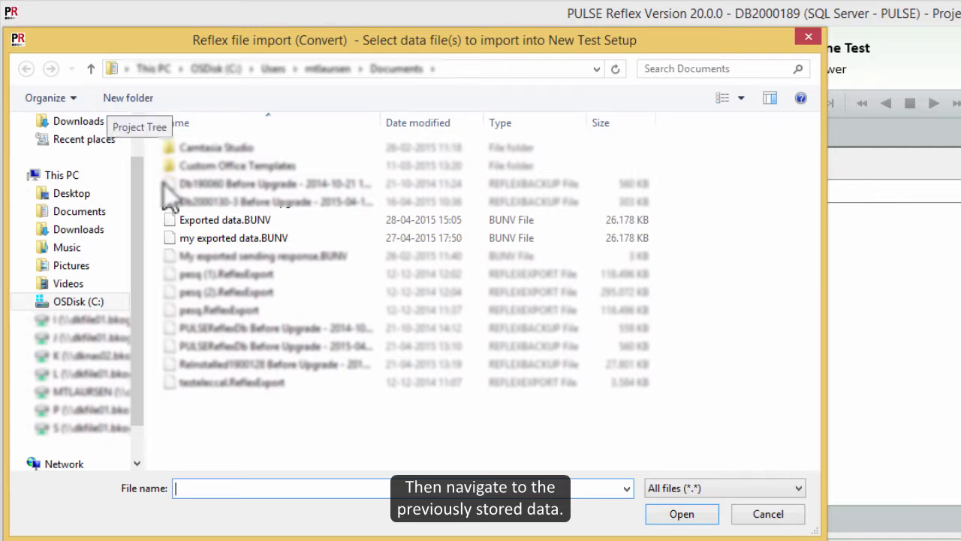
left_click(211, 221)
left_click(689, 516)
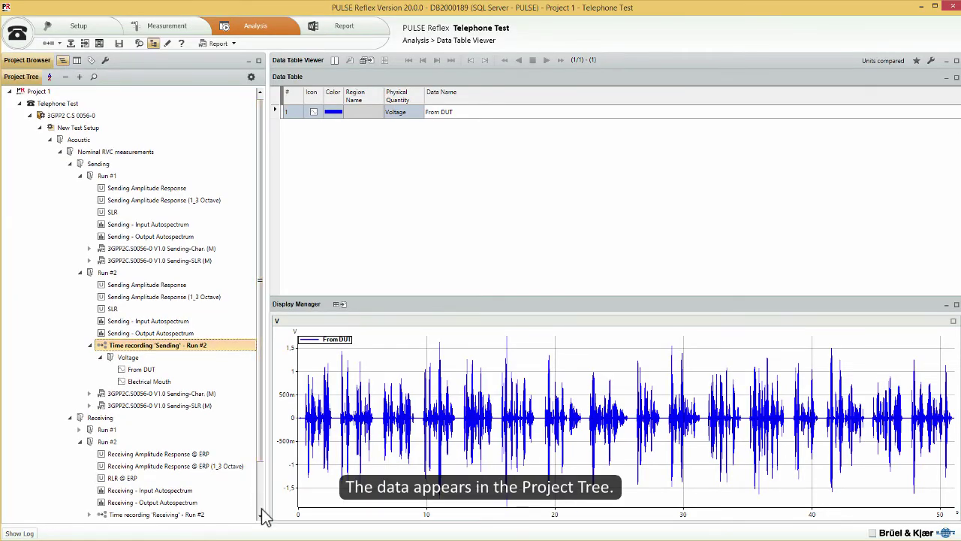
- Expand Exported data > Voltage and add the Electrical Mouth signal to the Data Table
scroll(260, 470, "down", 2)
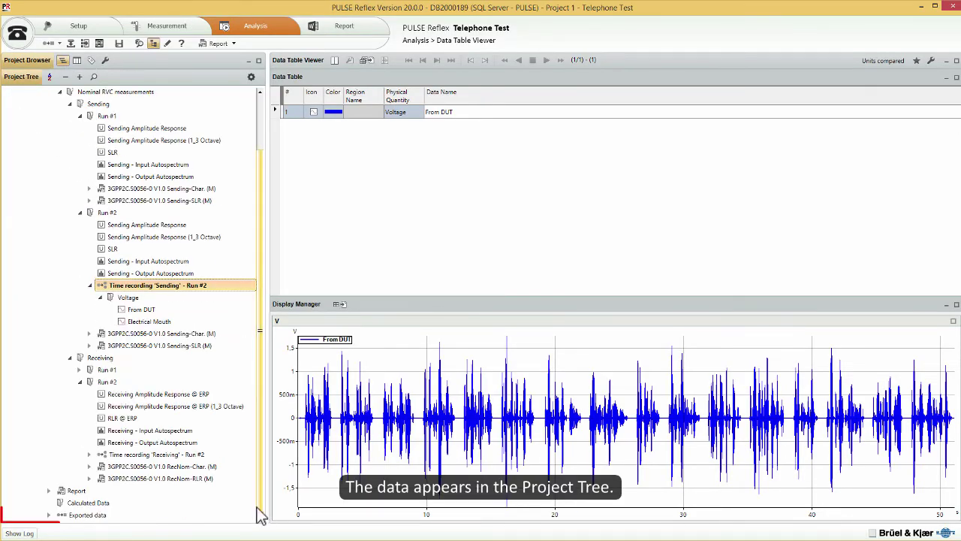
left_click(48, 516)
left_click(88, 515)
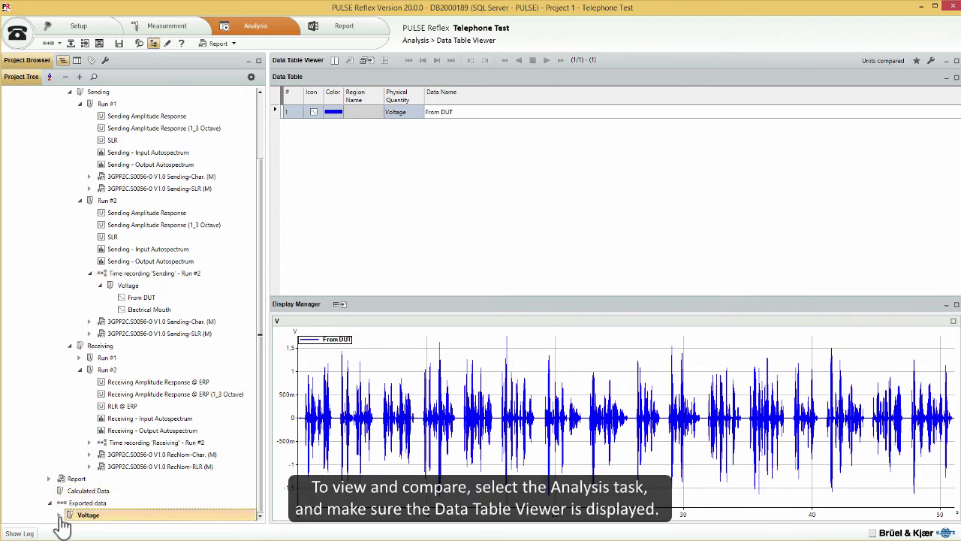
double_click(90, 514)
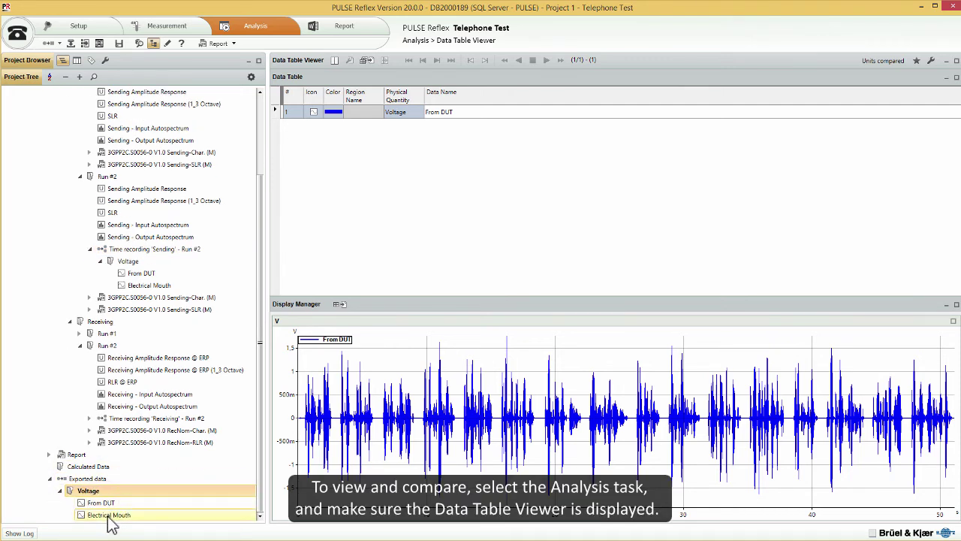
left_click_drag(107, 517, 350, 198)
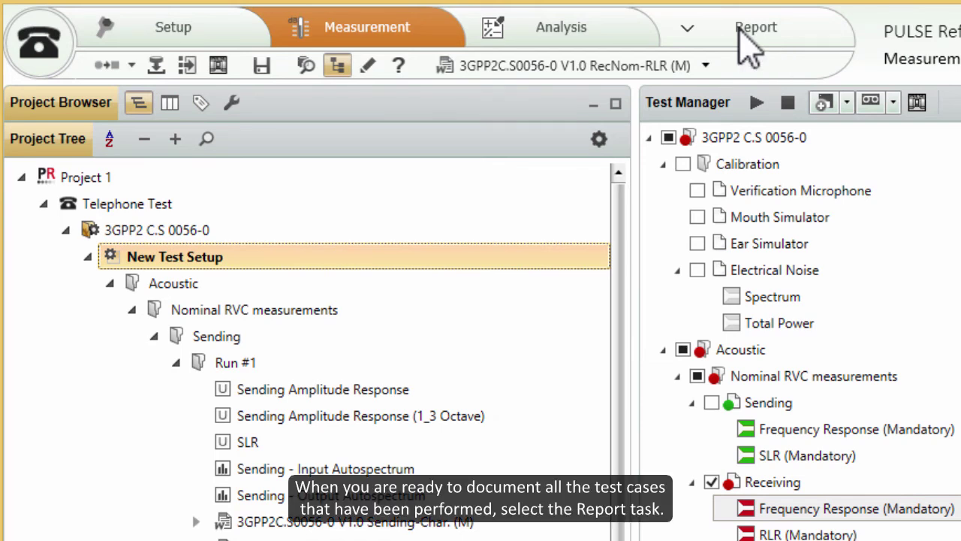
- In the Report task, create a report from the 3GPP2C.S0056-0 V1.1 MasterReport template
left_click(739, 32)
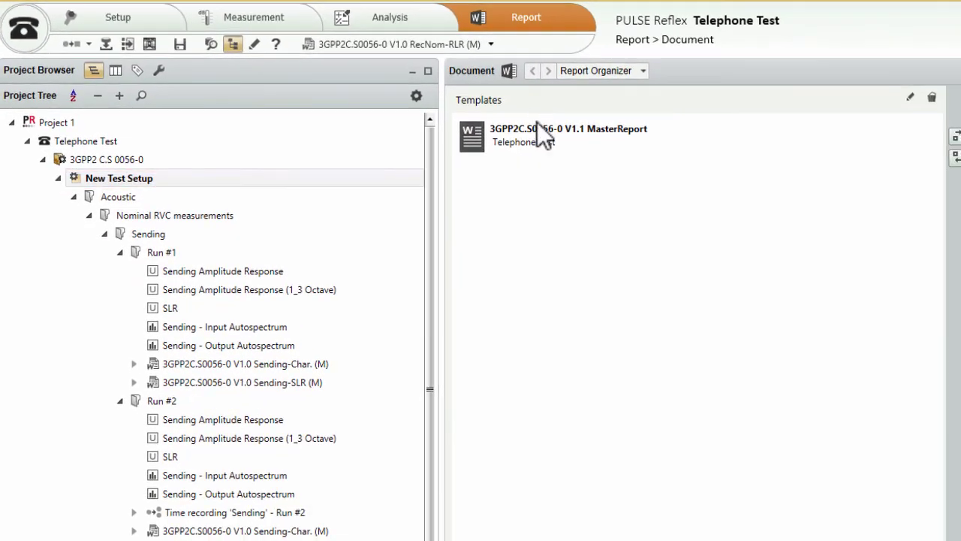
left_click(543, 130)
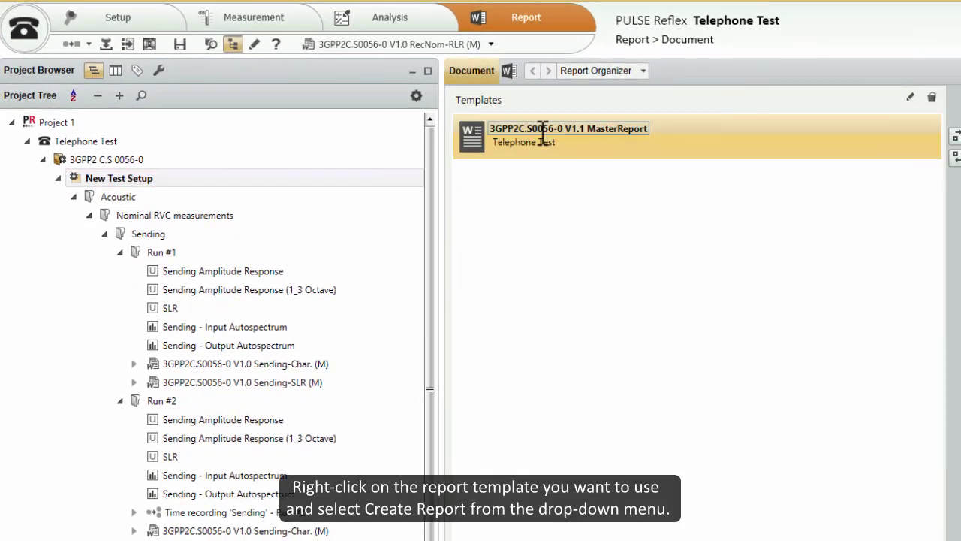
right_click(543, 131)
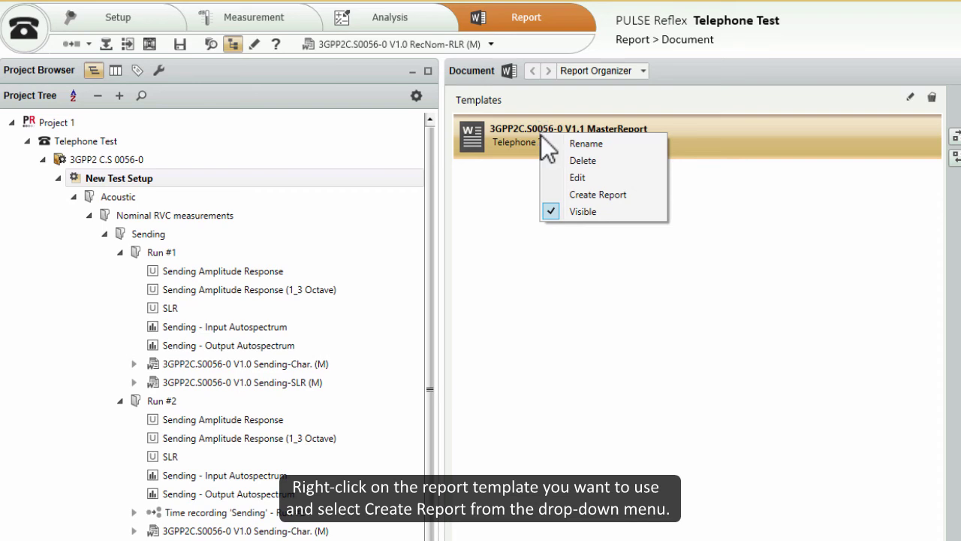
left_click(580, 197)
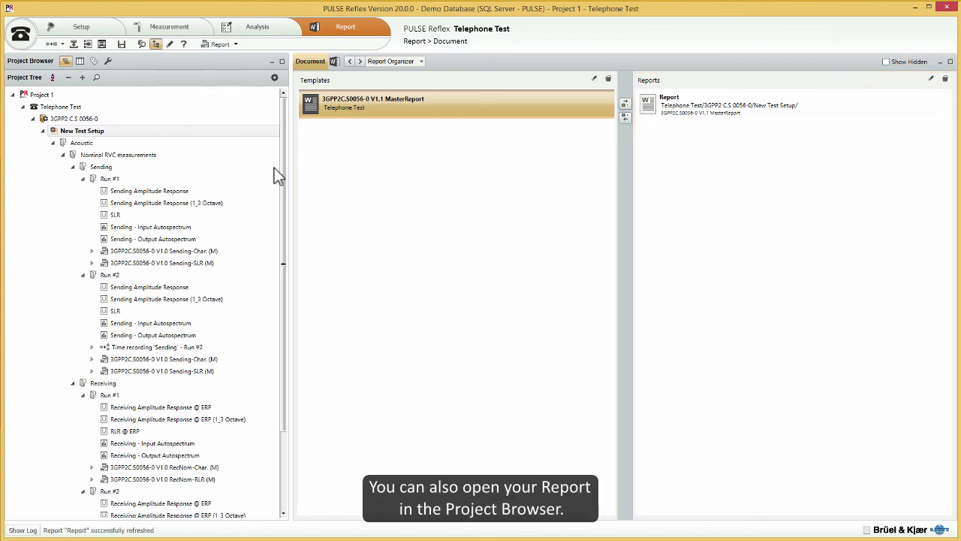
- Leave the new Report entry's name unchanged and open the report document
left_click_drag(284, 162, 288, 278)
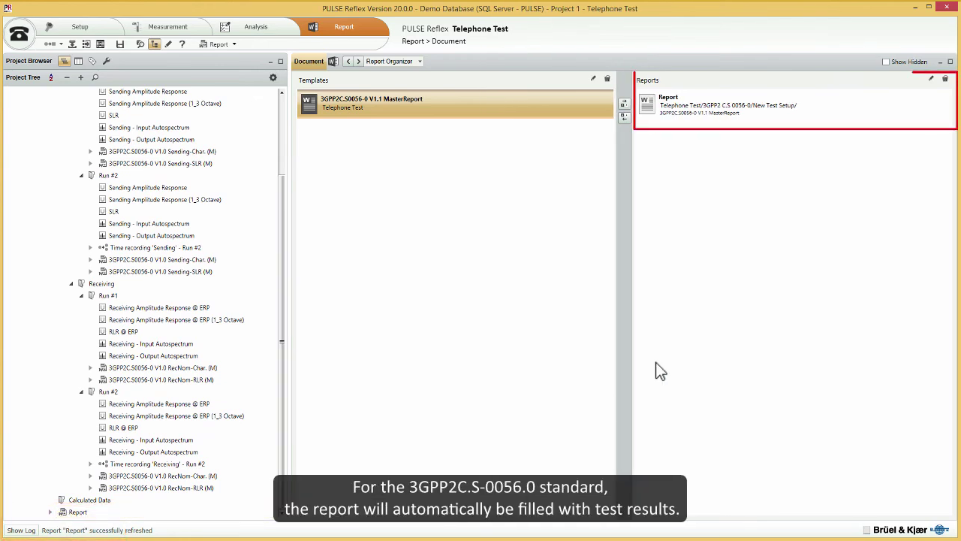
left_click(686, 114)
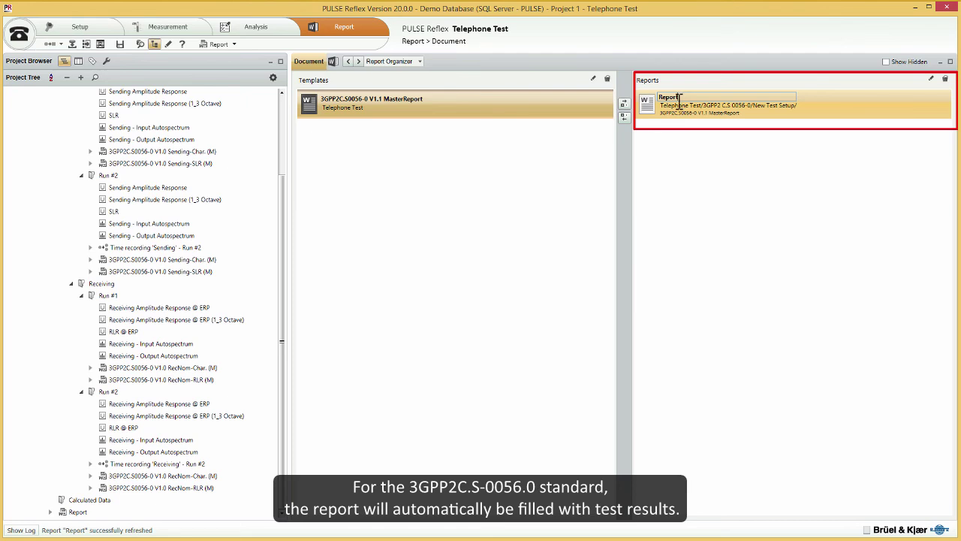
key("Escape")
double_click(661, 106)
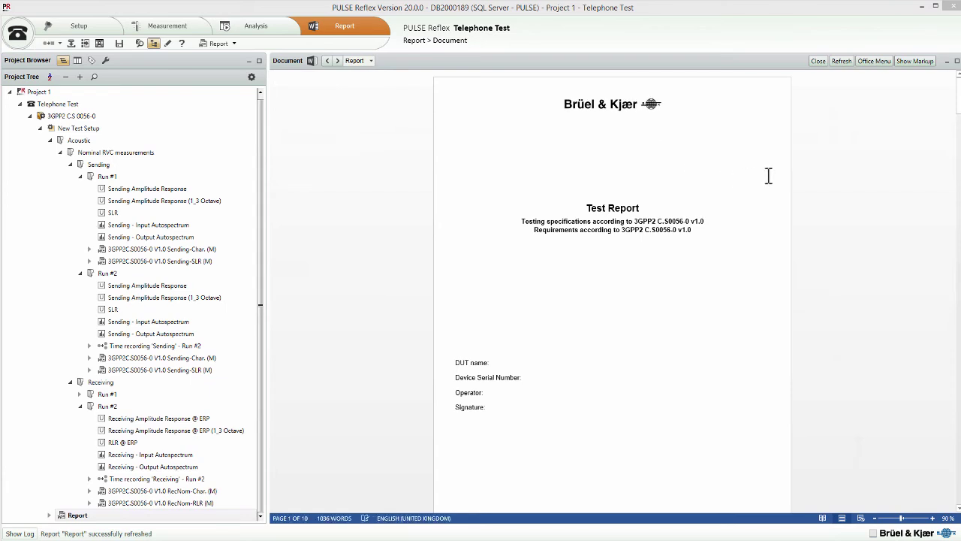
- Scroll past the Verdict list to the Sending Frequency Response page and its amplitude graph
scroll(752, 178, "down", 10)
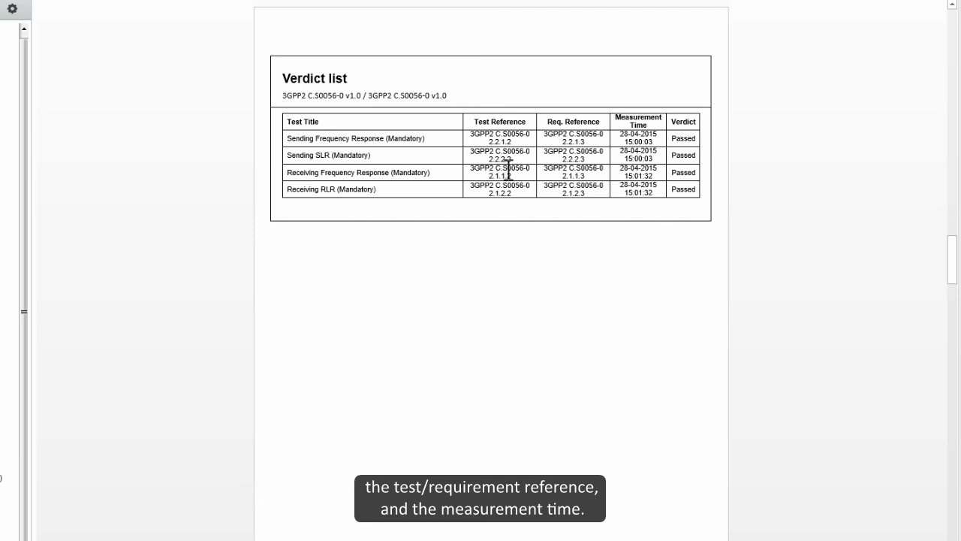
scroll(508, 166, "down", 15)
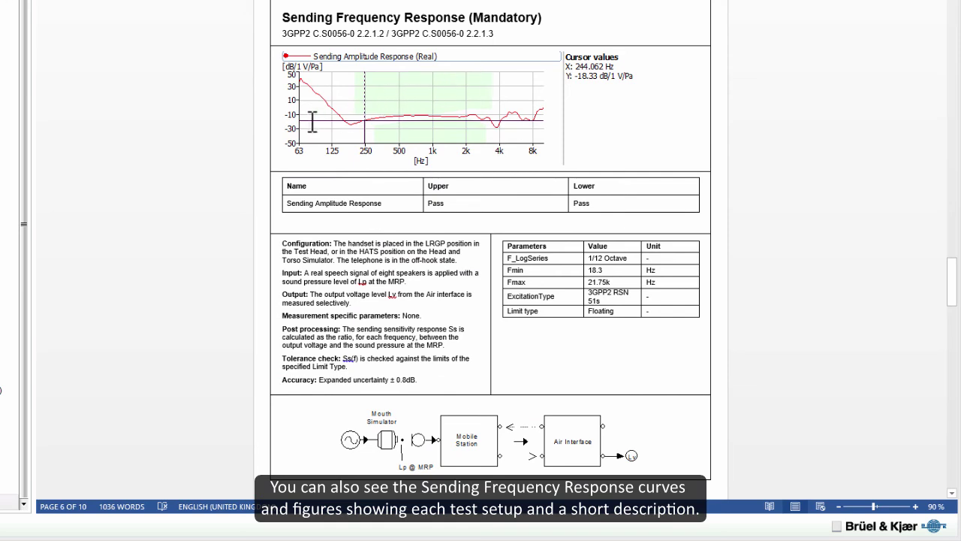
- Activate the live Sending Amplitude Response chart and toggle the axis-maximum lock
right_click(291, 73)
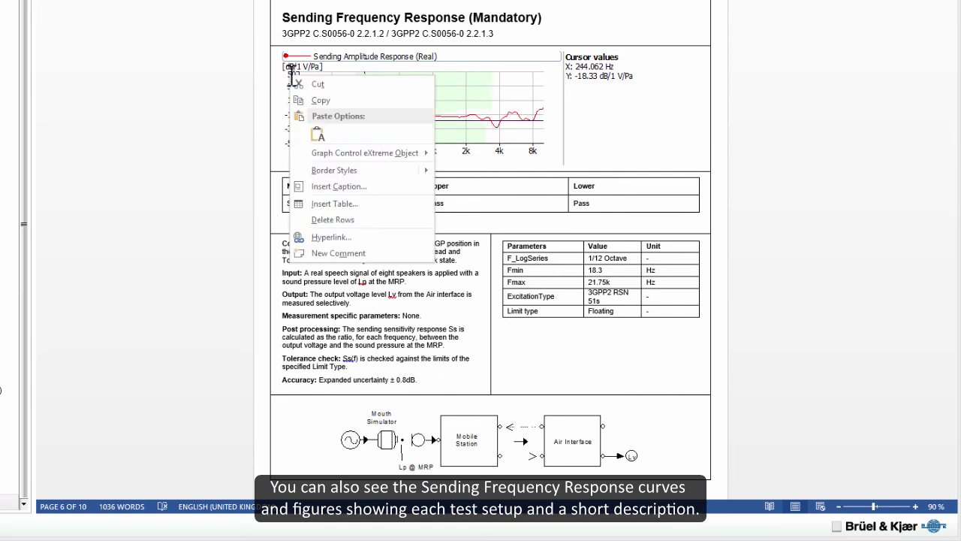
left_click(461, 94)
scroll(461, 95, "up", 1)
double_click(421, 124)
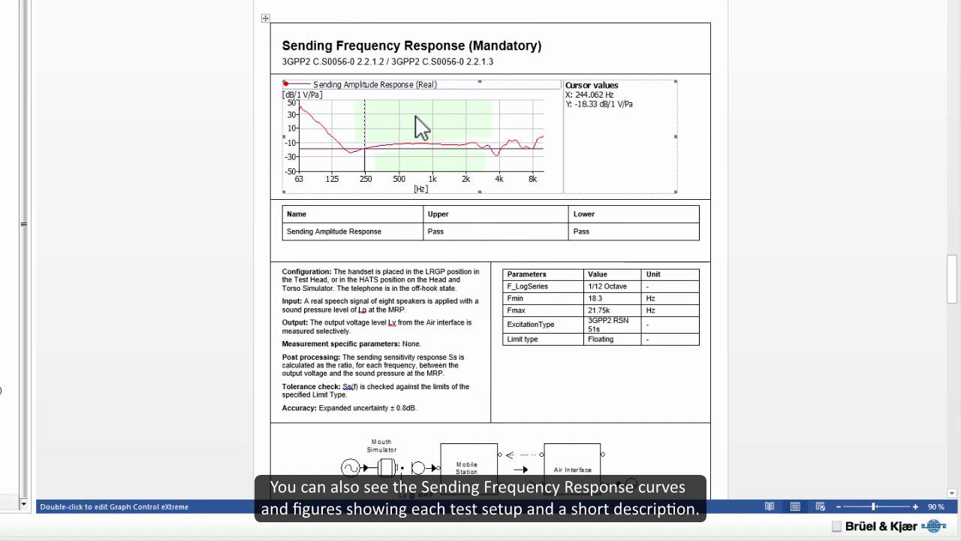
right_click(291, 112)
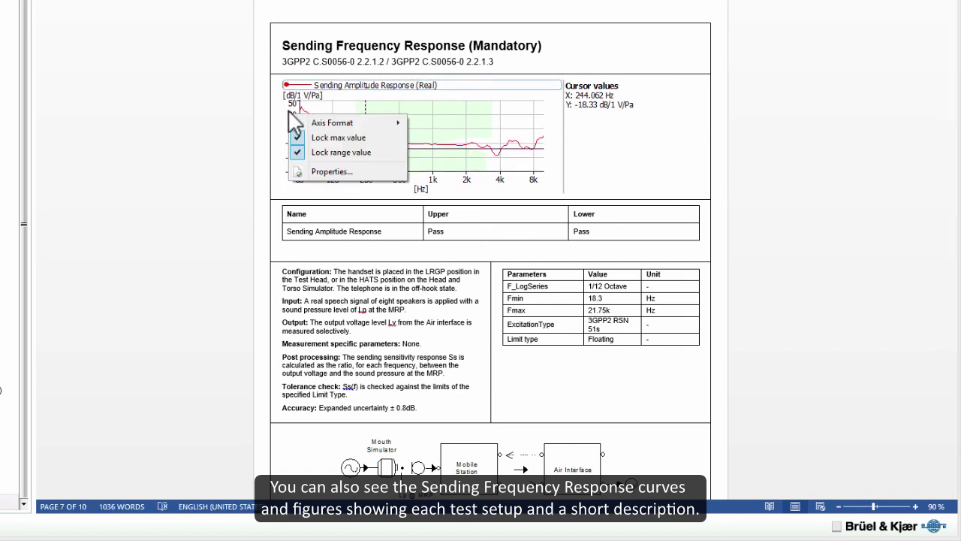
left_click(300, 152)
right_click(301, 154)
left_click(308, 191)
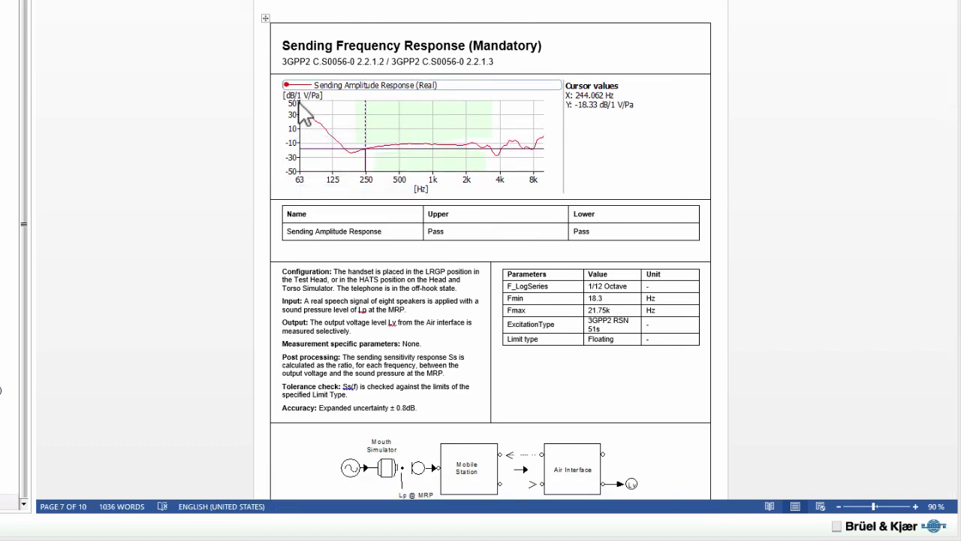
- Change the y-axis top value from 50 to 0, keeping the -100 dB bottom
left_click(295, 105)
type("0")
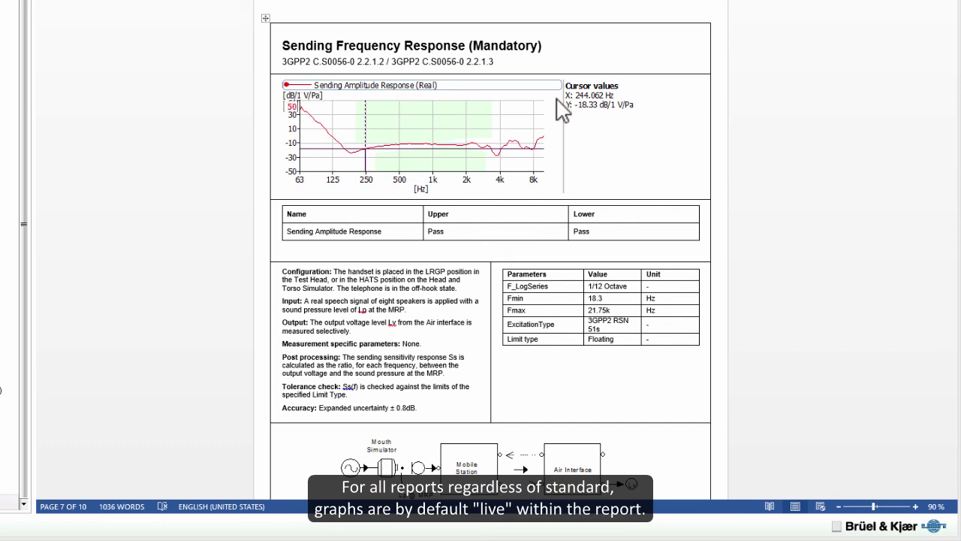
key("Return")
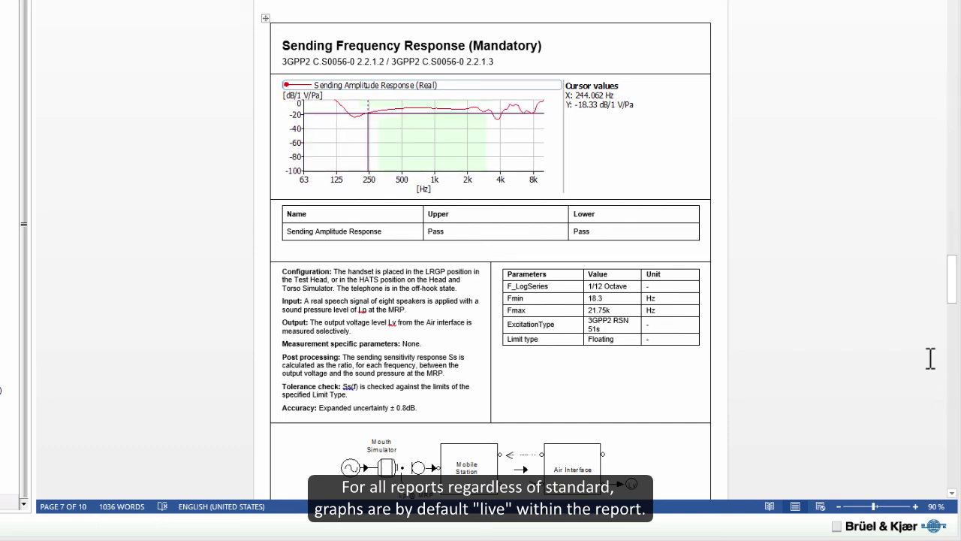
left_click(296, 182)
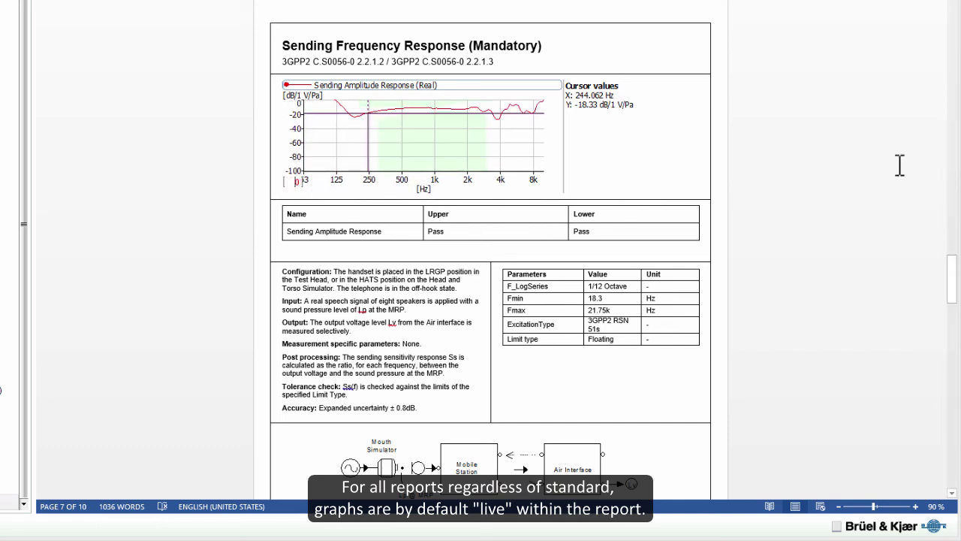